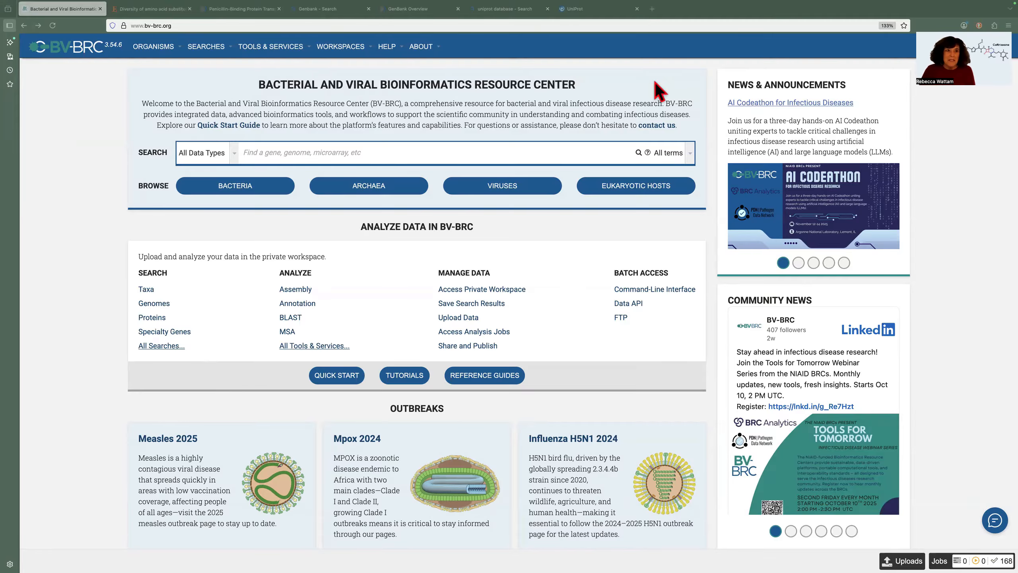
Open the ScienceDirect article on penicillin-binding proteins and highlight the Introduction passage describing the roles of PBP1A, PBP2X and PBP2B.
left_click(163, 14)
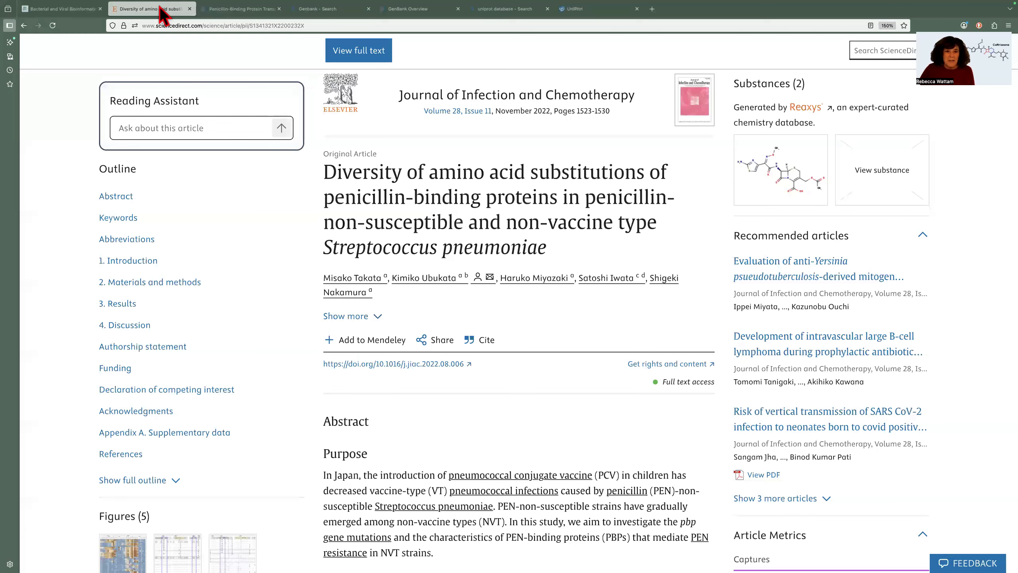
scroll(396, 336, "down", 3)
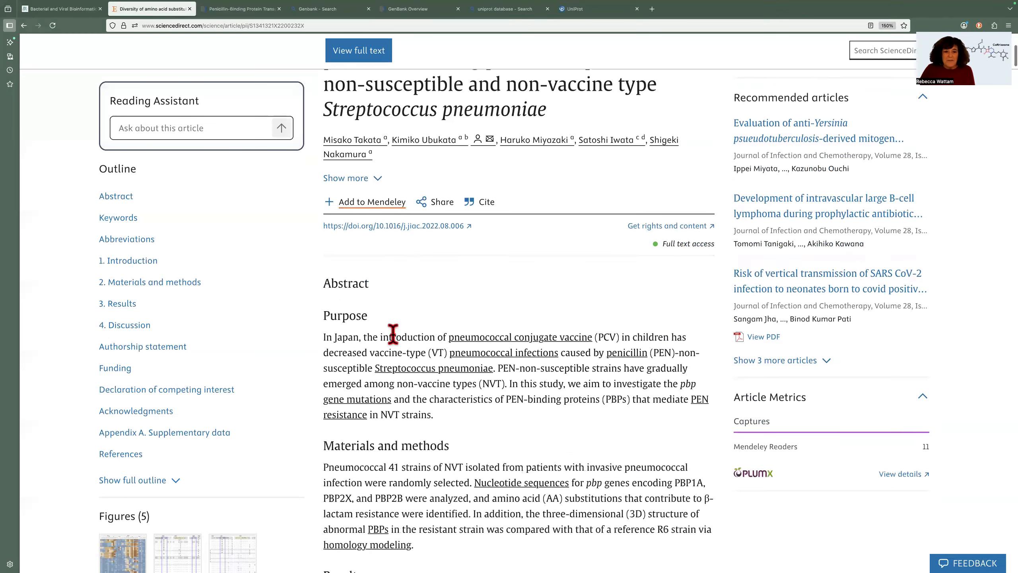
scroll(393, 335, "down", 10)
scroll(393, 335, "down", 11)
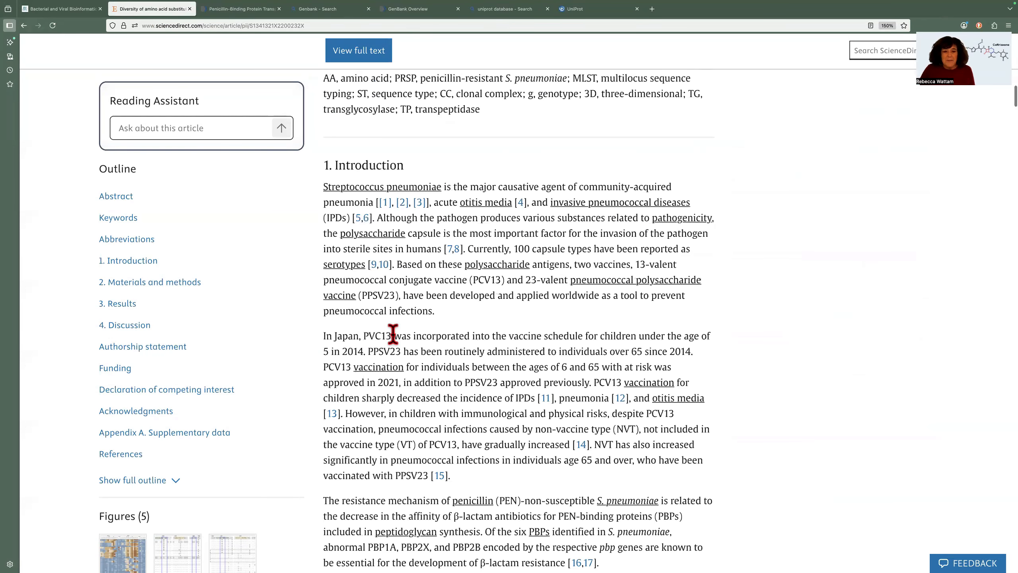
scroll(392, 336, "down", 7)
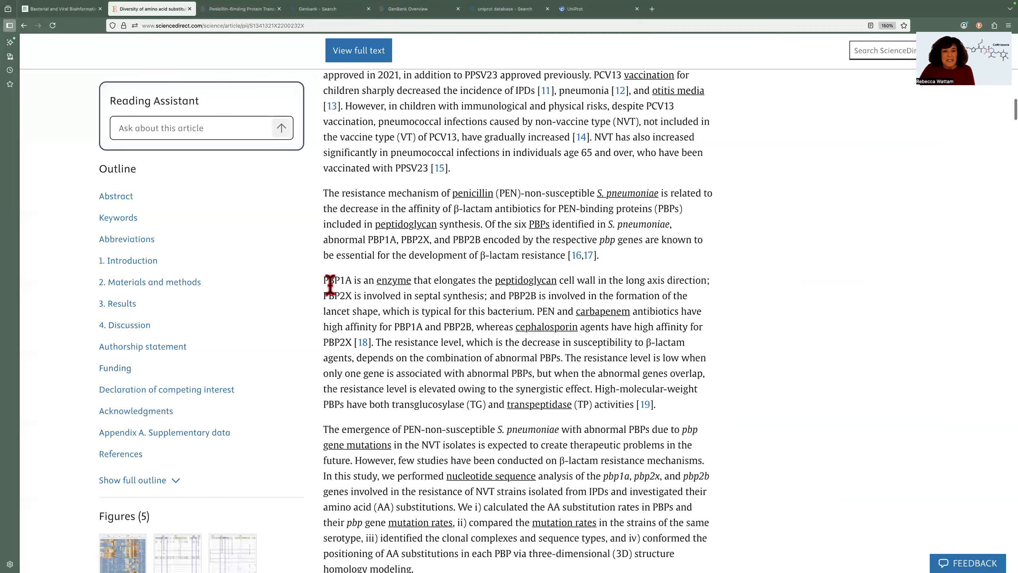
left_click_drag(324, 279, 352, 343)
scroll(352, 344, "down", 1)
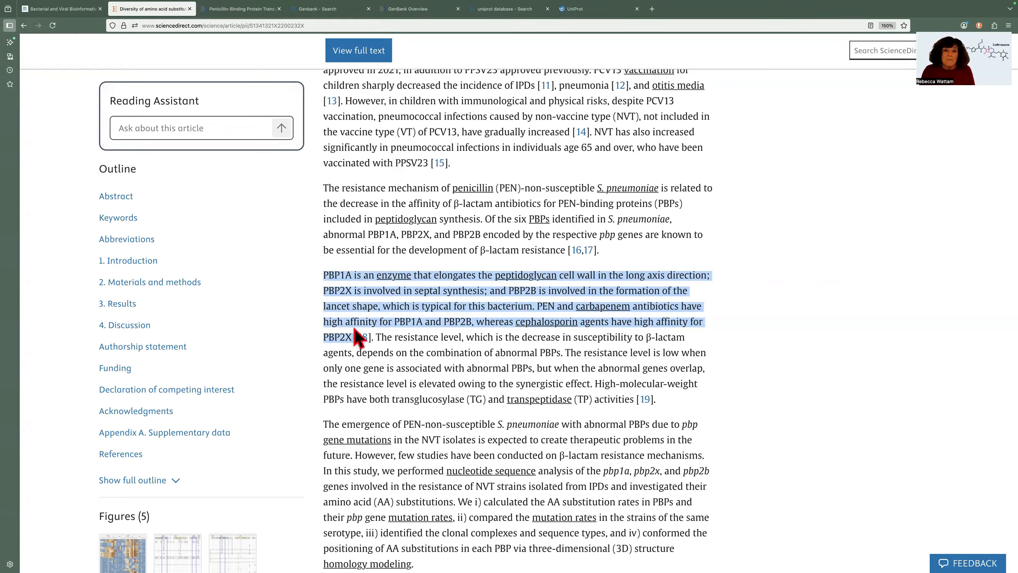
left_click_drag(348, 281, 336, 285)
Switch to BV-BRC, open the Streptococcus genus, and filter its proteins by the keyword PBP2x before returning to the home page.
left_click(67, 9)
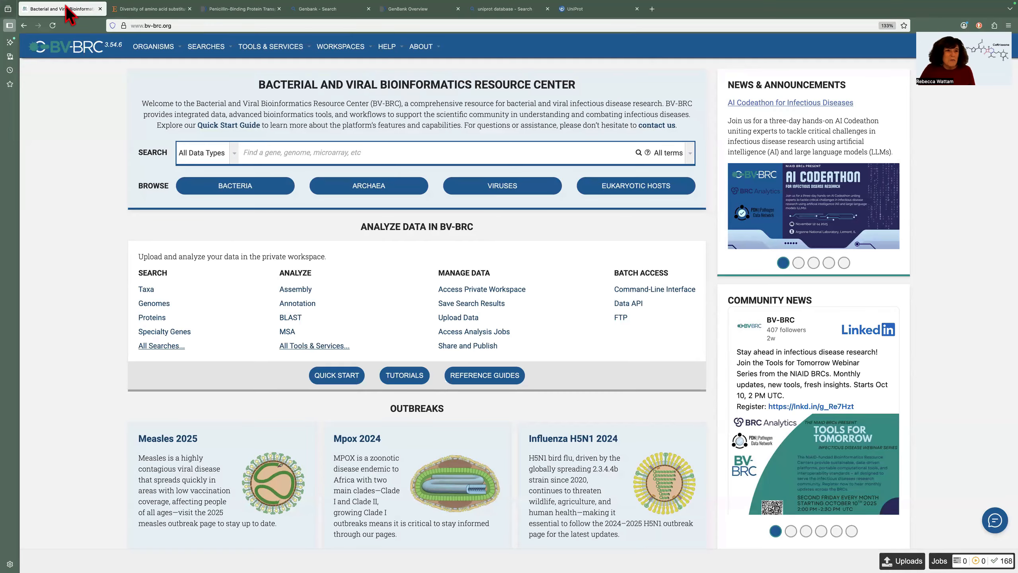
left_click(158, 47)
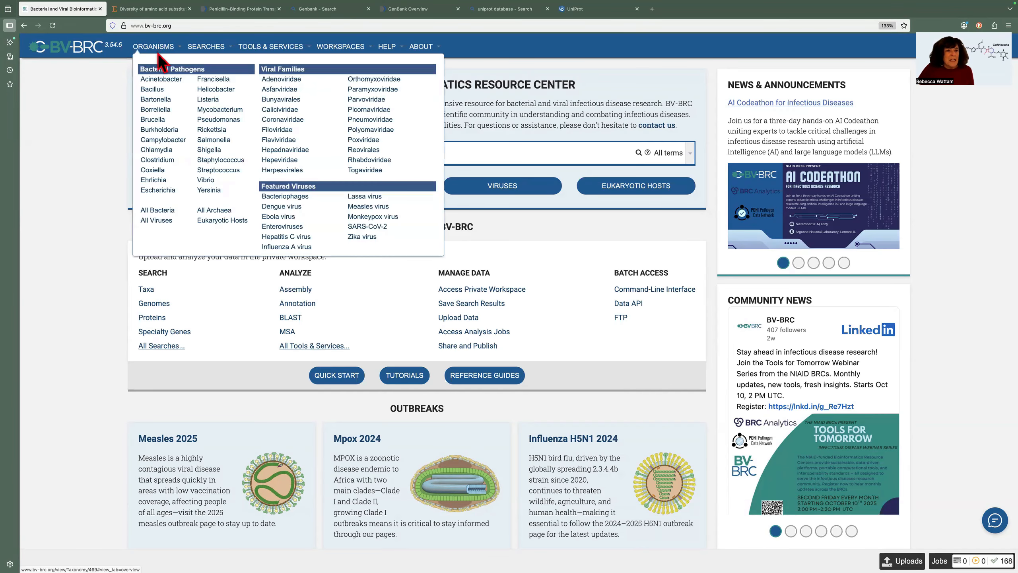
left_click(218, 170)
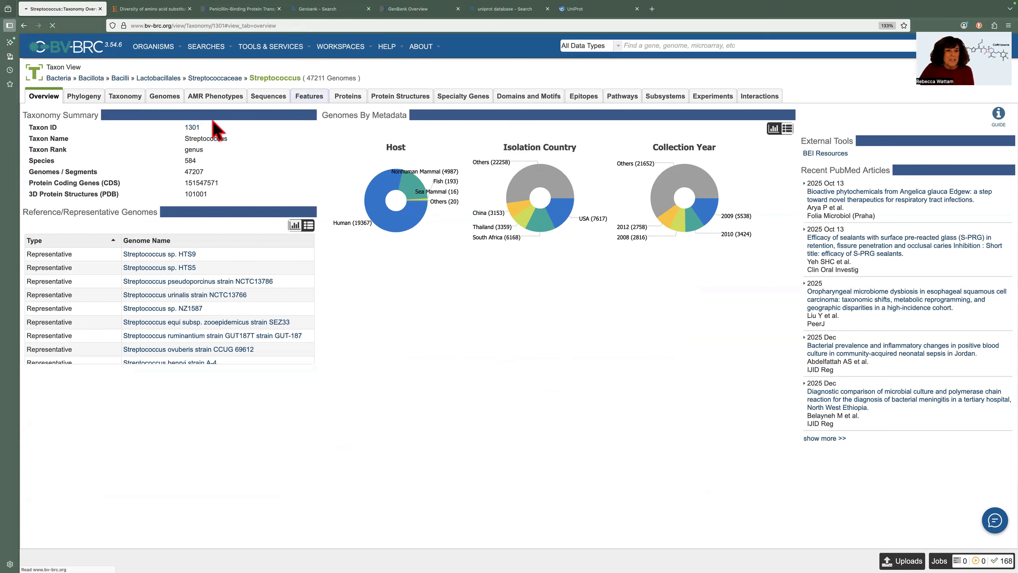
left_click(353, 98)
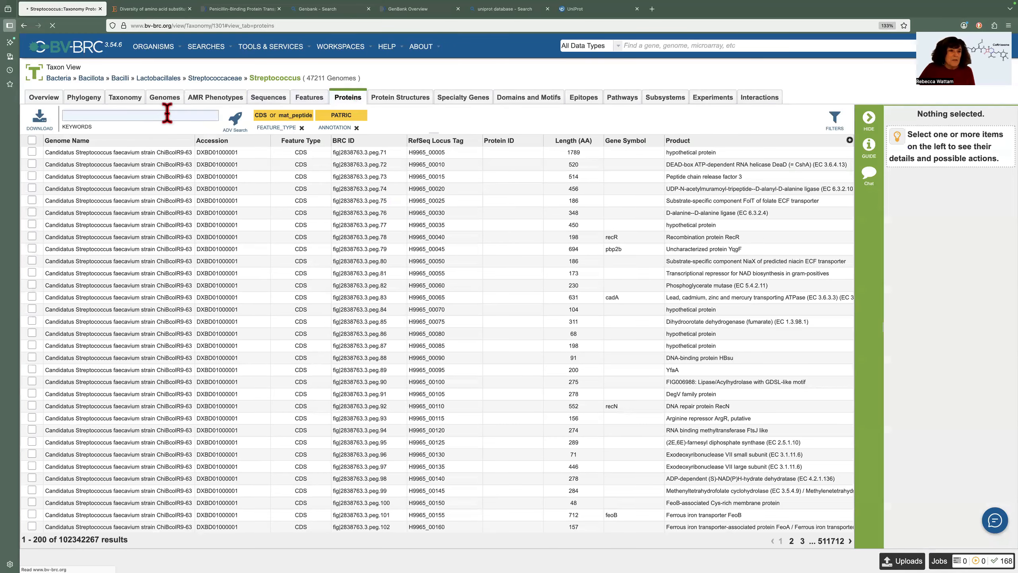
left_click(164, 115)
type("PBP2")
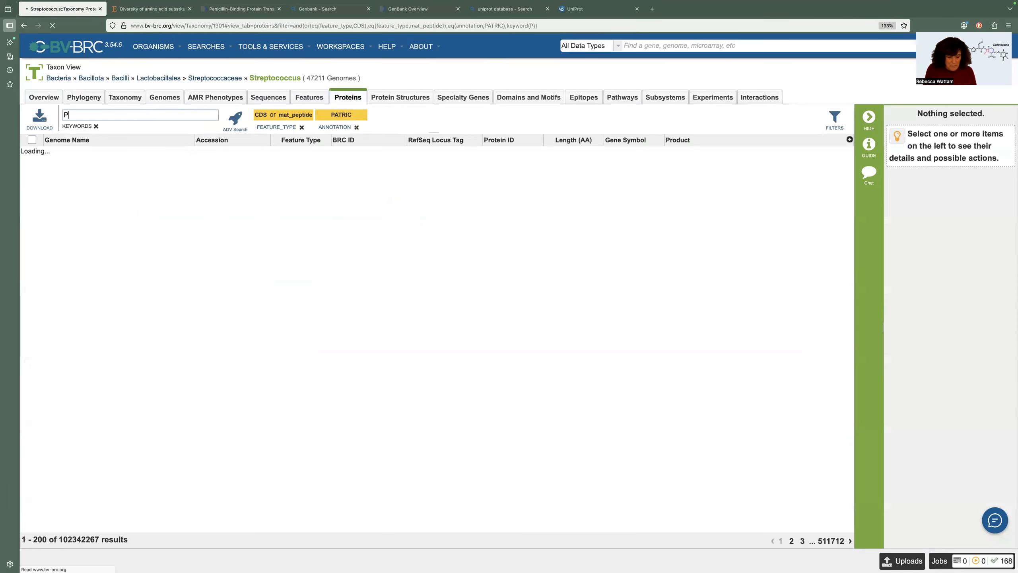
type("x")
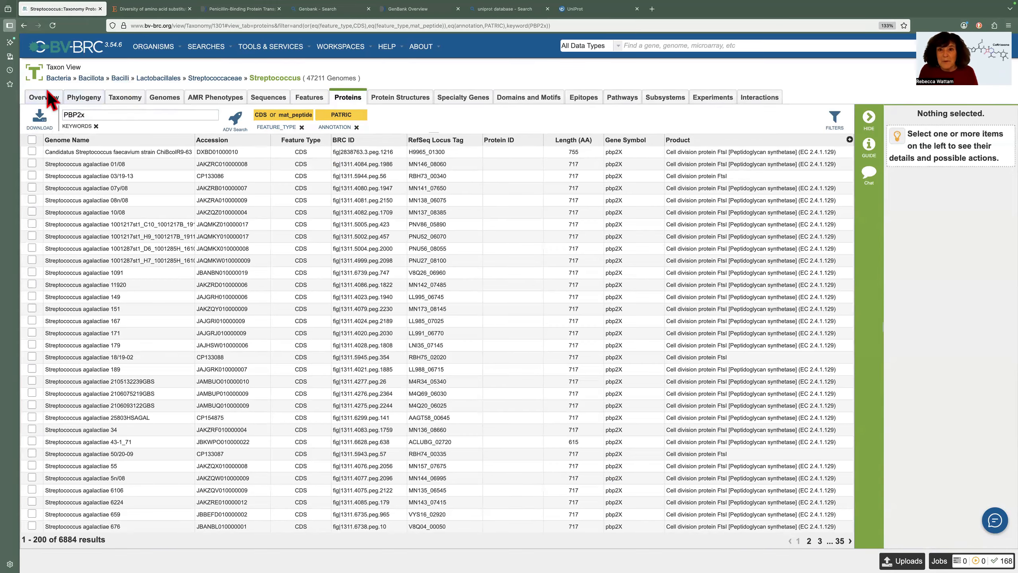
left_click(55, 50)
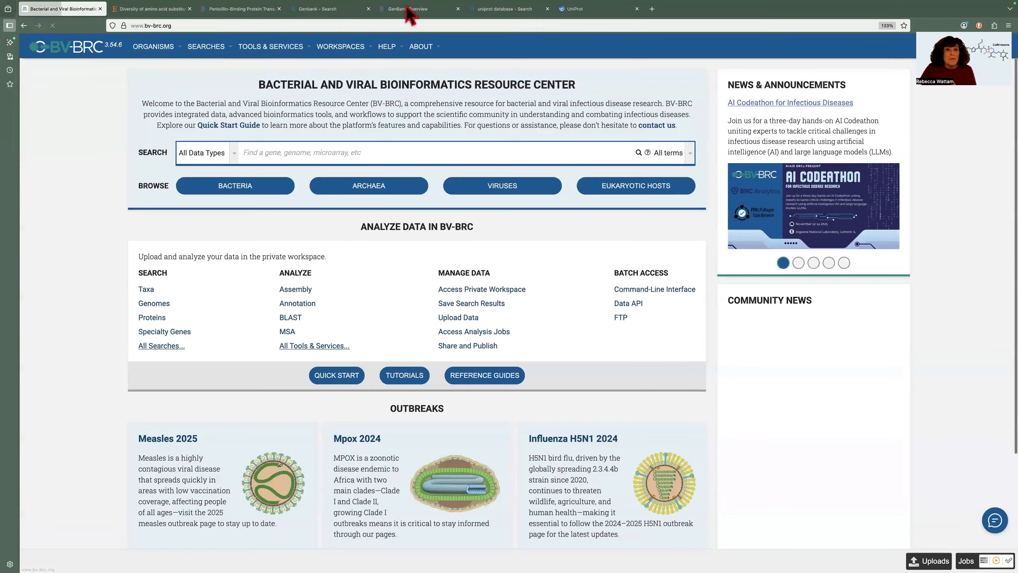
Switch to the GenBank site and search the Protein database for "PBP2x Streptococcus pneumoniae".
left_click(408, 9)
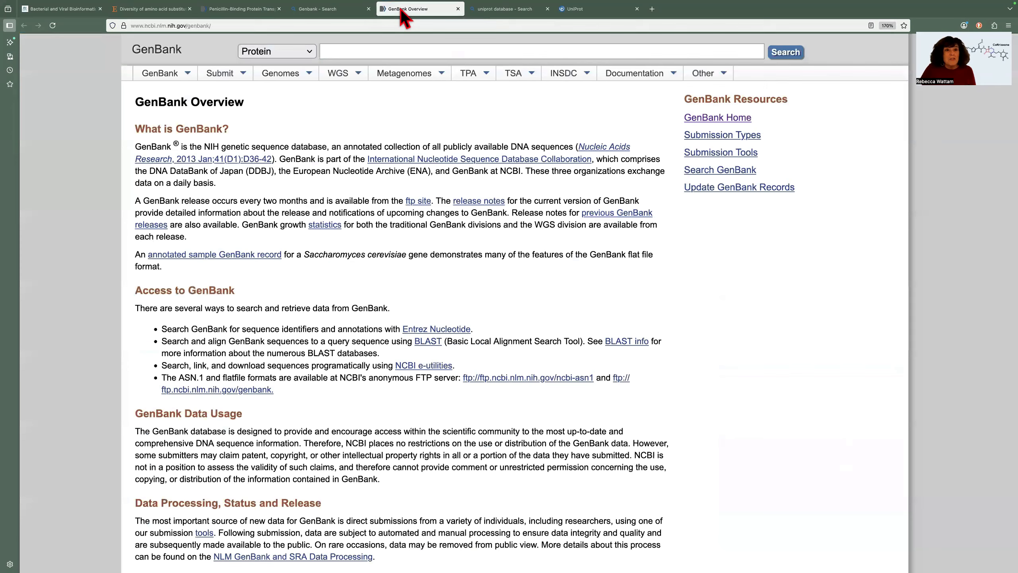
left_click(343, 50)
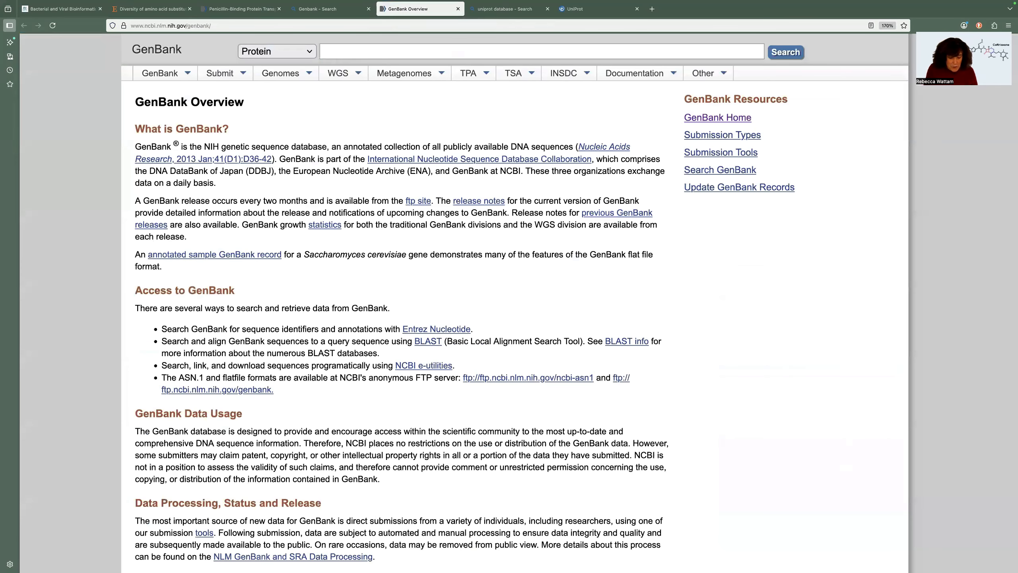
type("PBP")
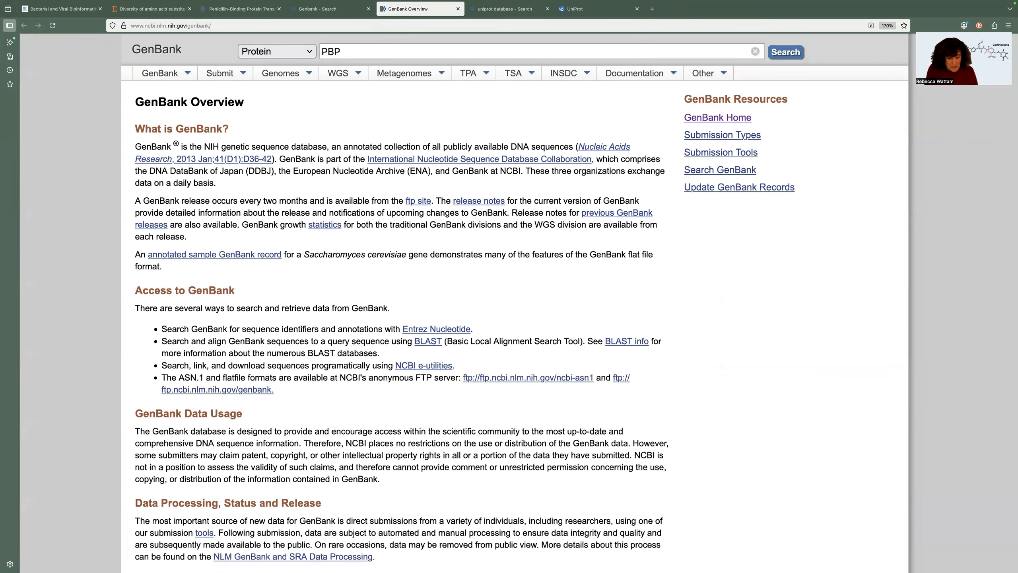
type("2x Streptococcus ")
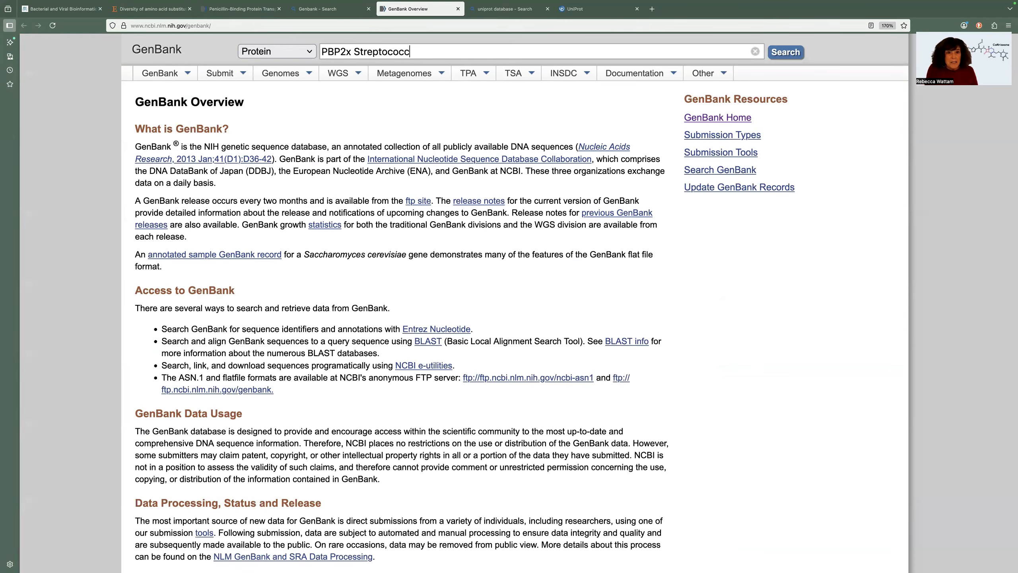
type("pneumoniae")
key("Return")
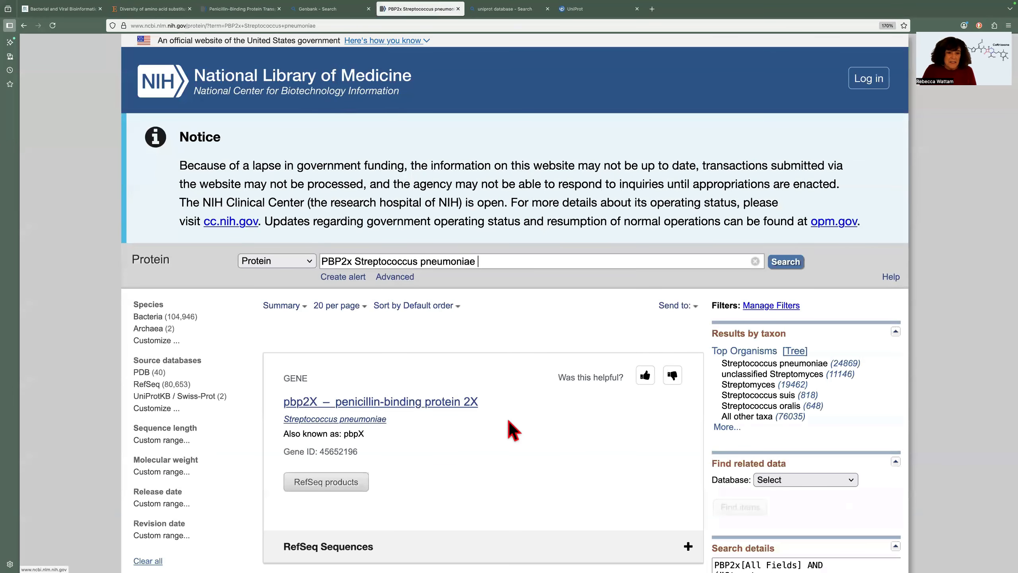
Review the protein search results and open the FASTA view of the first PBP2X [Streptococcus pneumoniae] entry, accession AFC91898.1.
scroll(466, 426, "down", 2)
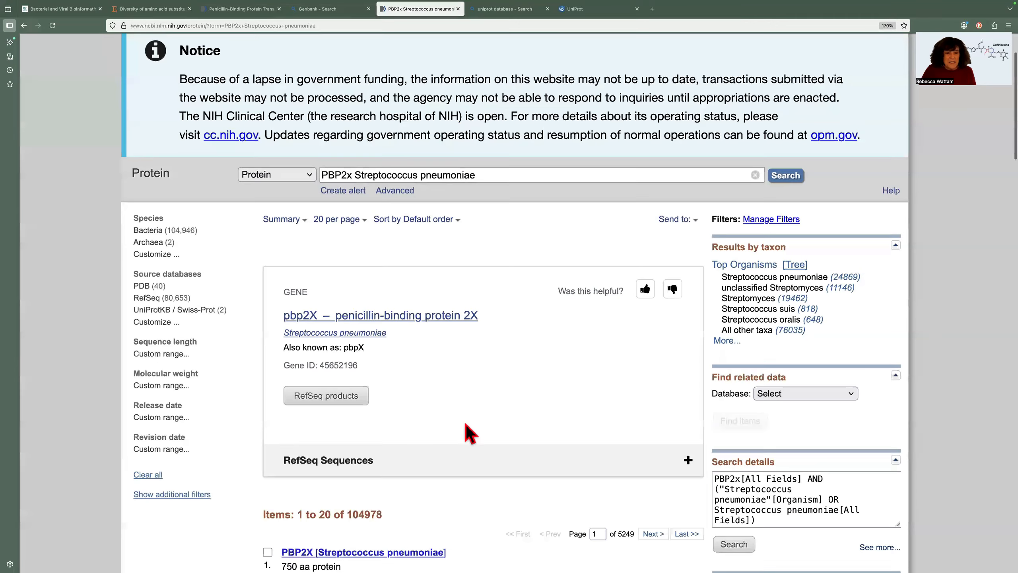
scroll(460, 417, "down", 4)
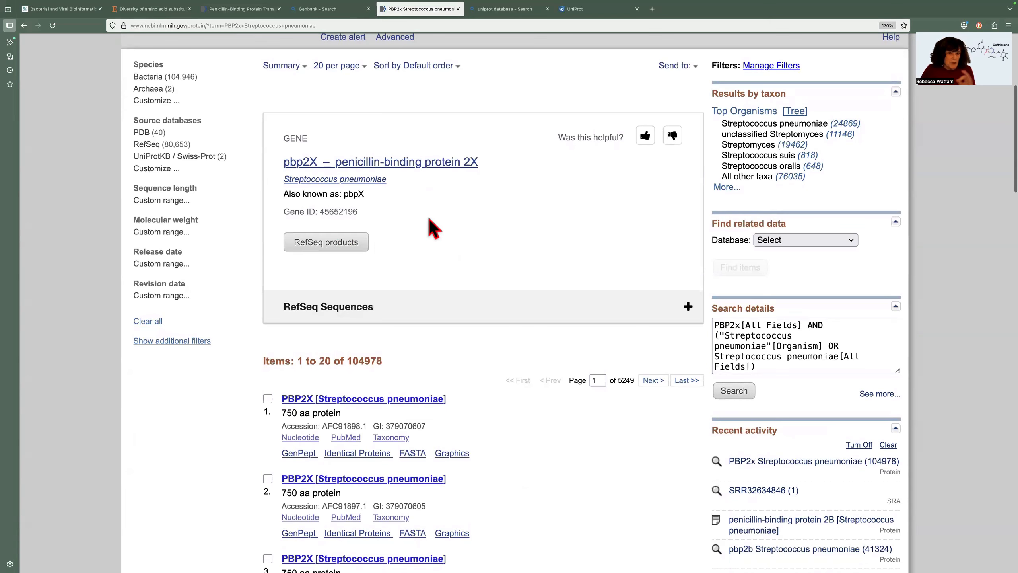
scroll(447, 212, "down", 2)
scroll(443, 208, "down", 3)
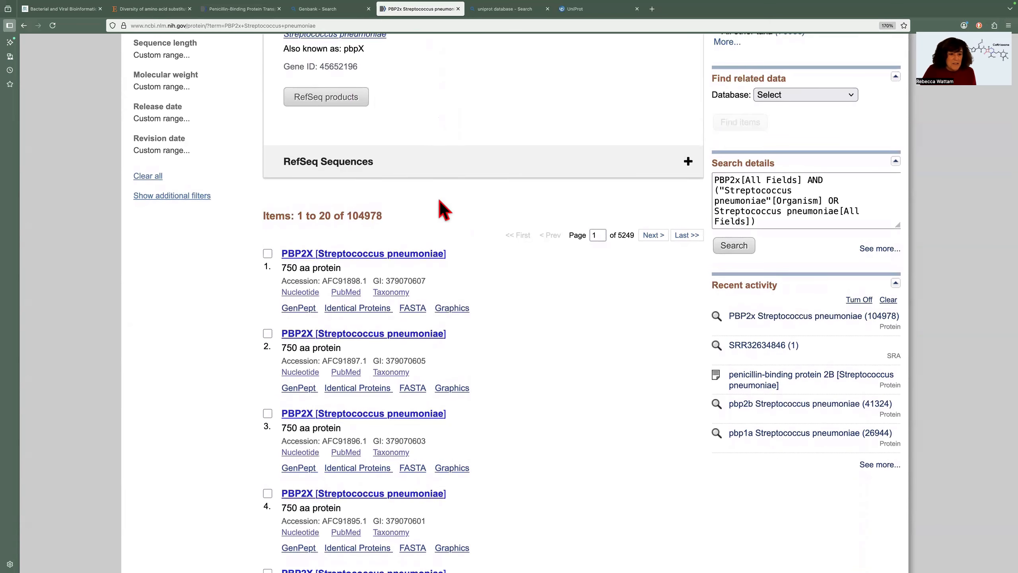
scroll(431, 342, "down", 3)
scroll(431, 343, "down", 5)
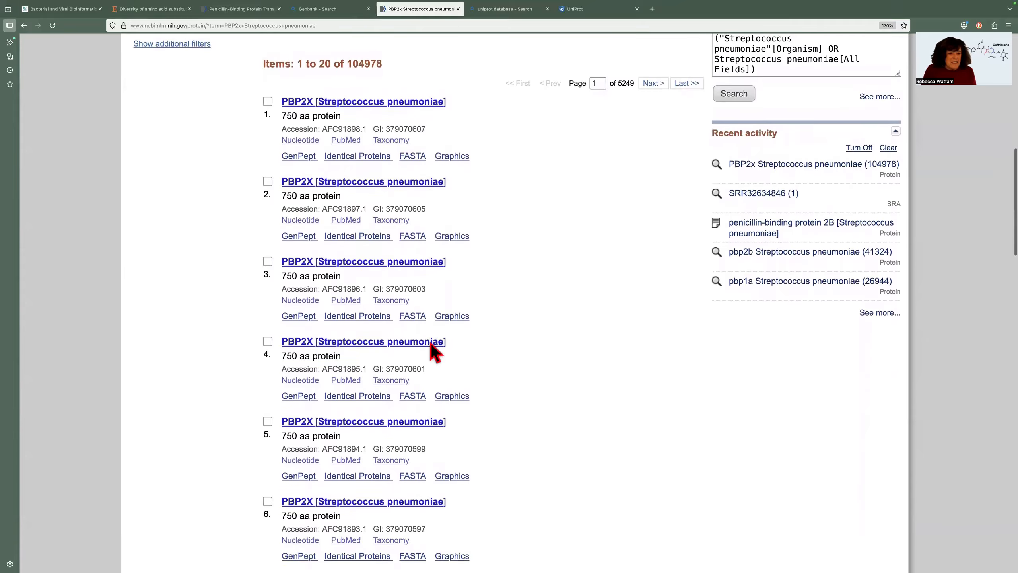
scroll(431, 343, "up", 8)
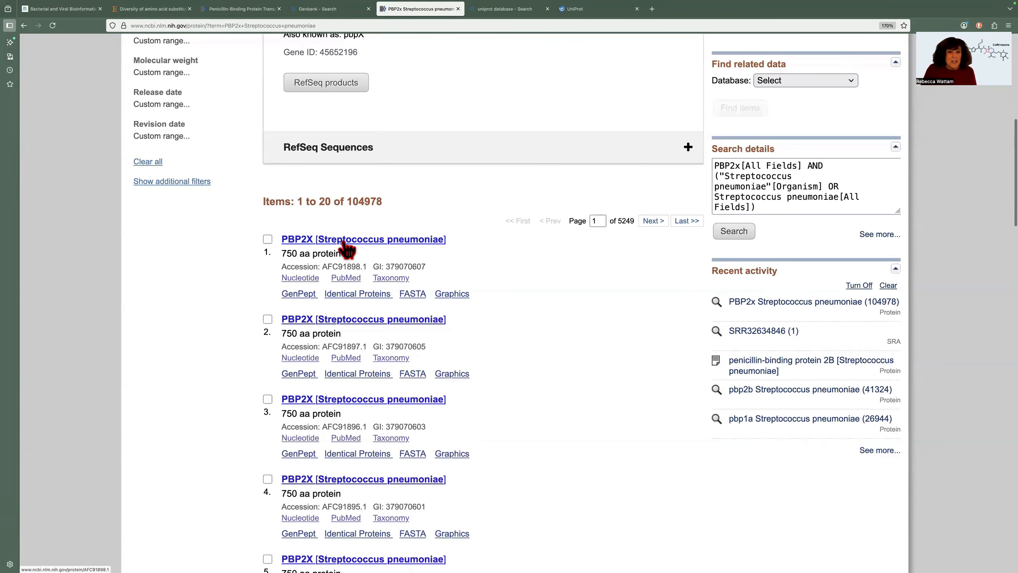
scroll(304, 297, "down", 1)
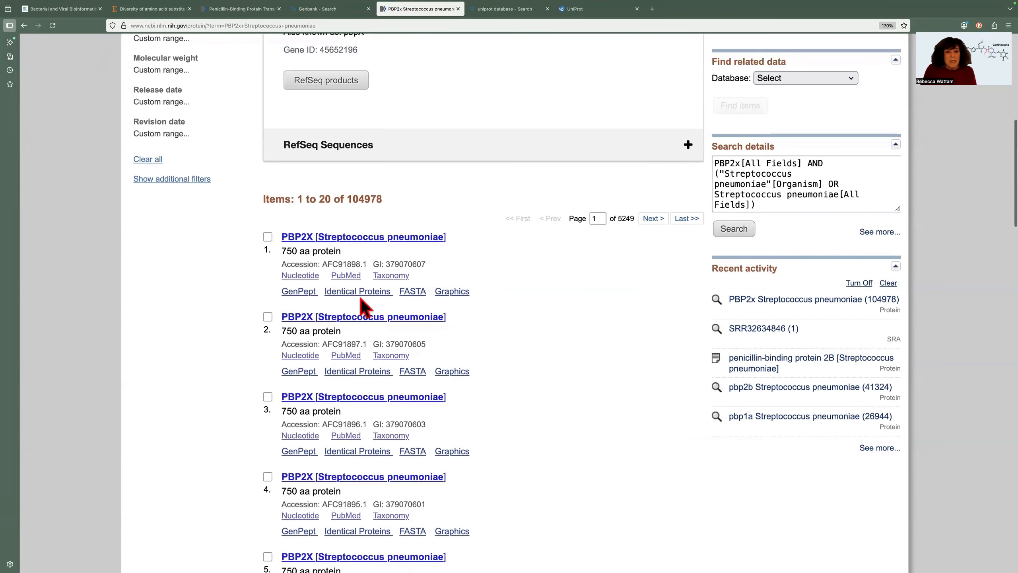
left_click(412, 292)
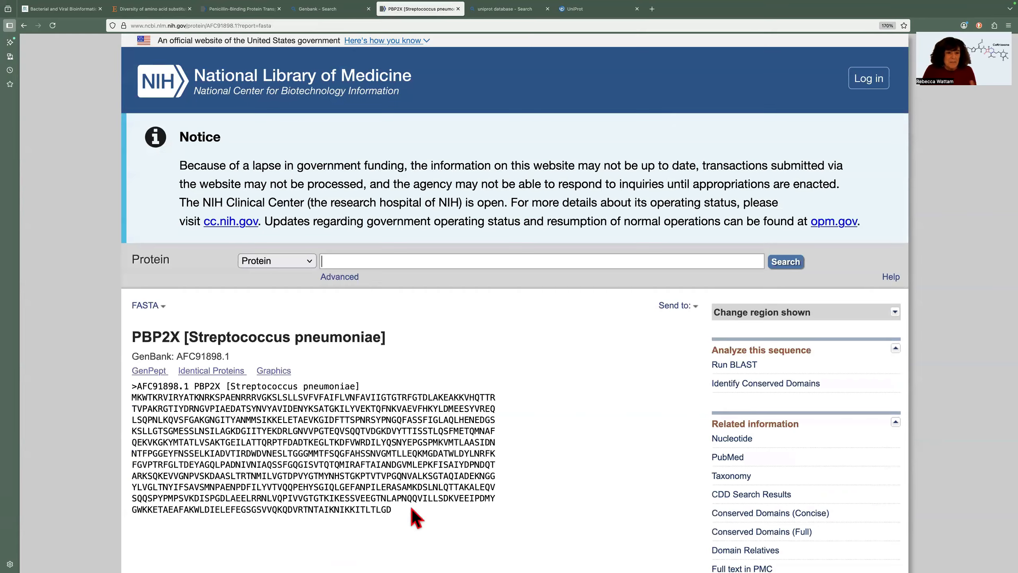
Copy the complete PBP2X FASTA record, including its header line and the full amino acid sequence.
scroll(414, 509, "down", 2)
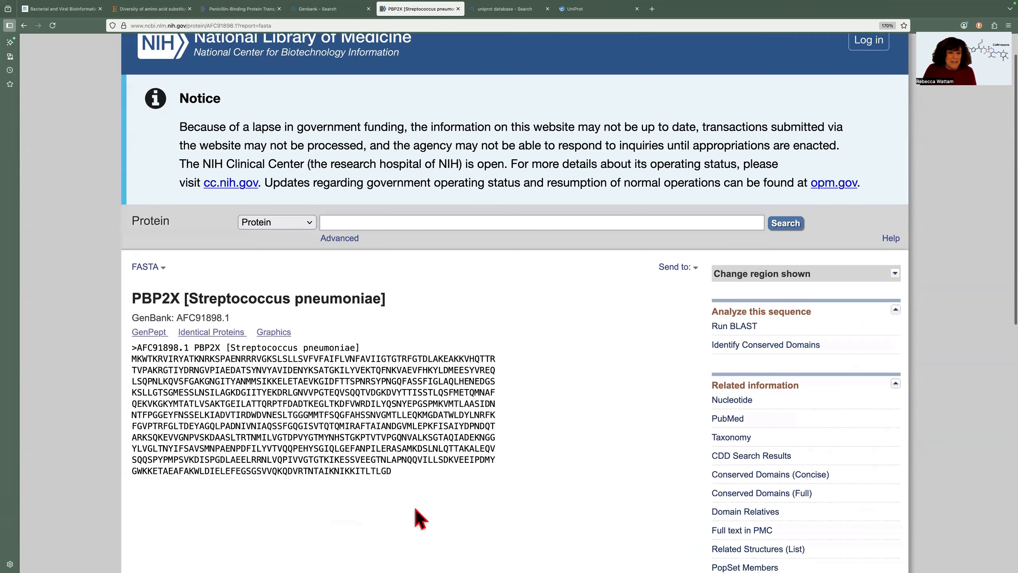
left_click_drag(400, 491, 129, 349)
key("super+c")
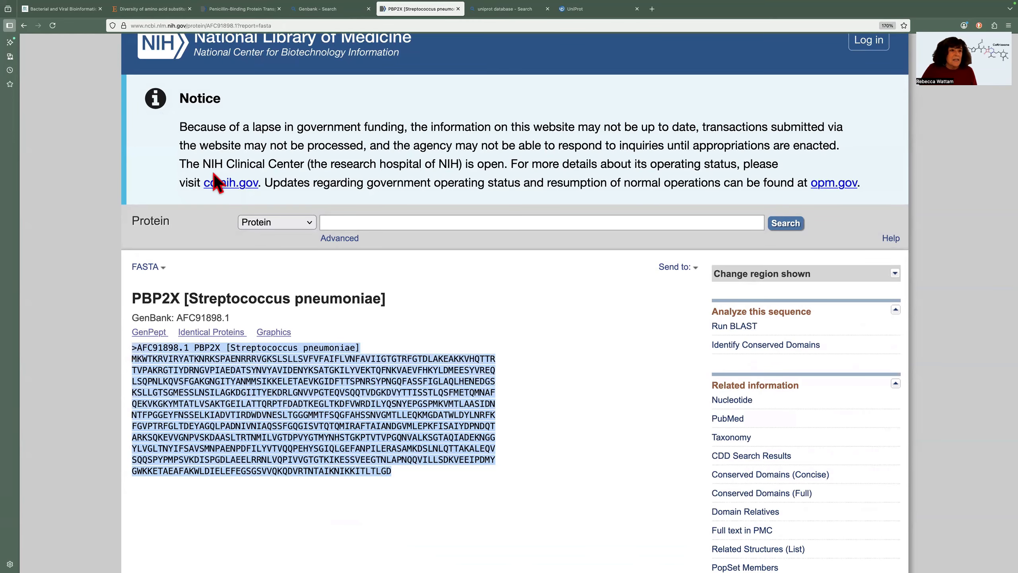
Return to BV-BRC and open the BLAST service from the genomics tools.
left_click(82, 9)
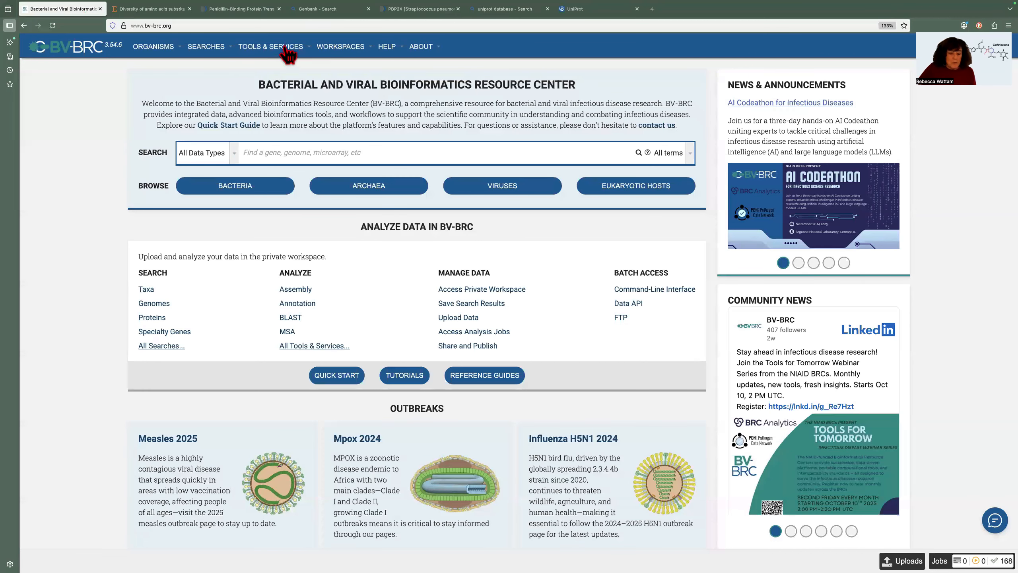
key("ctrl+plus")
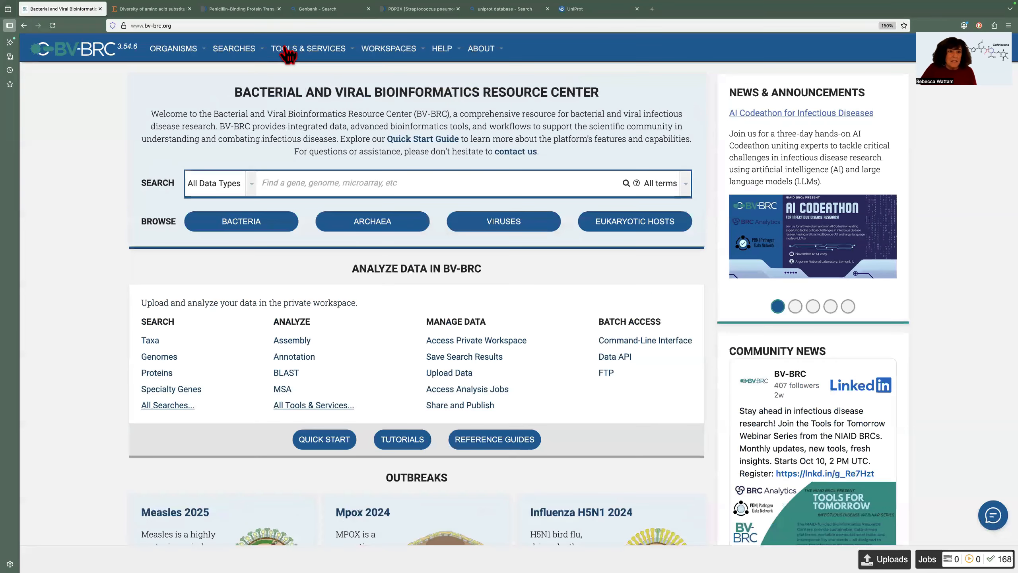
left_click(332, 54)
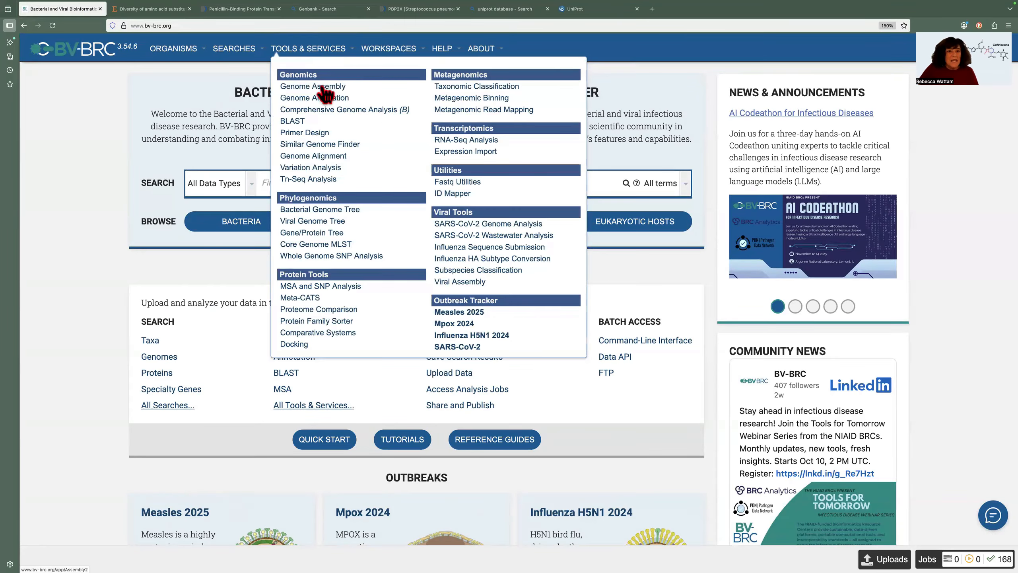
left_click(294, 121)
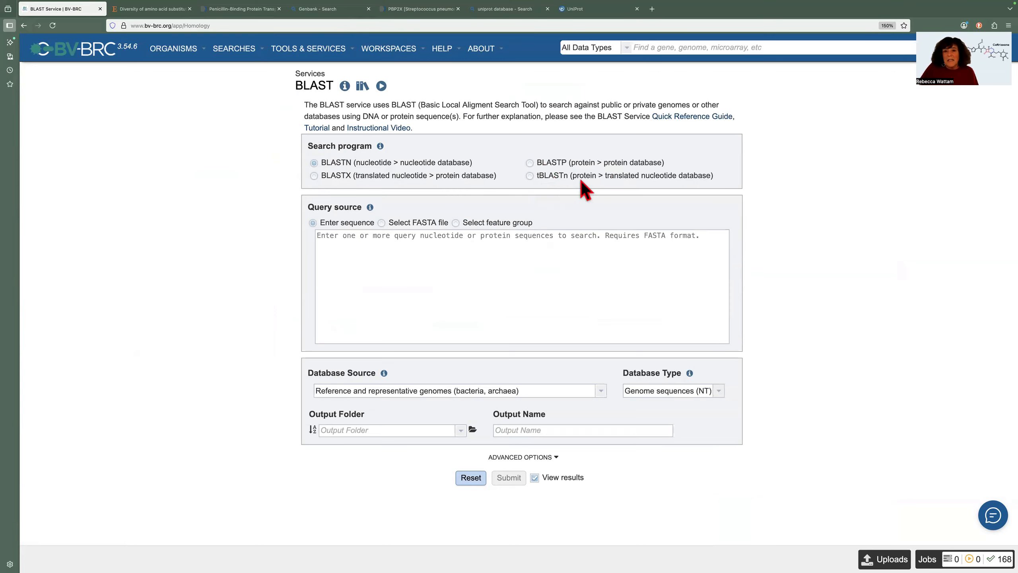
Paste the copied PBP2X FASTA record as the query sequence and set the search program to BLASTP (protein > protein database).
left_click(358, 236)
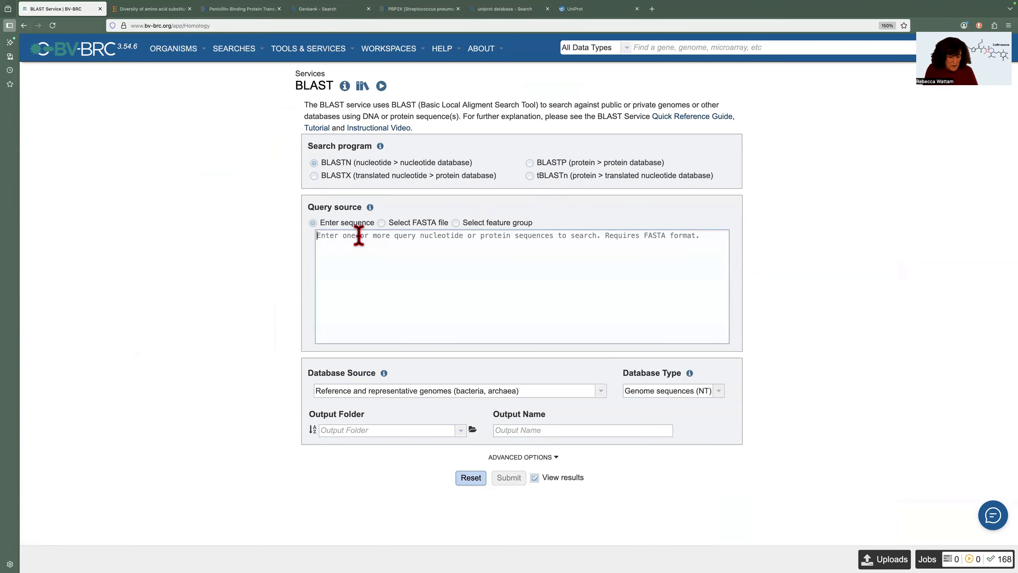
key("super+v")
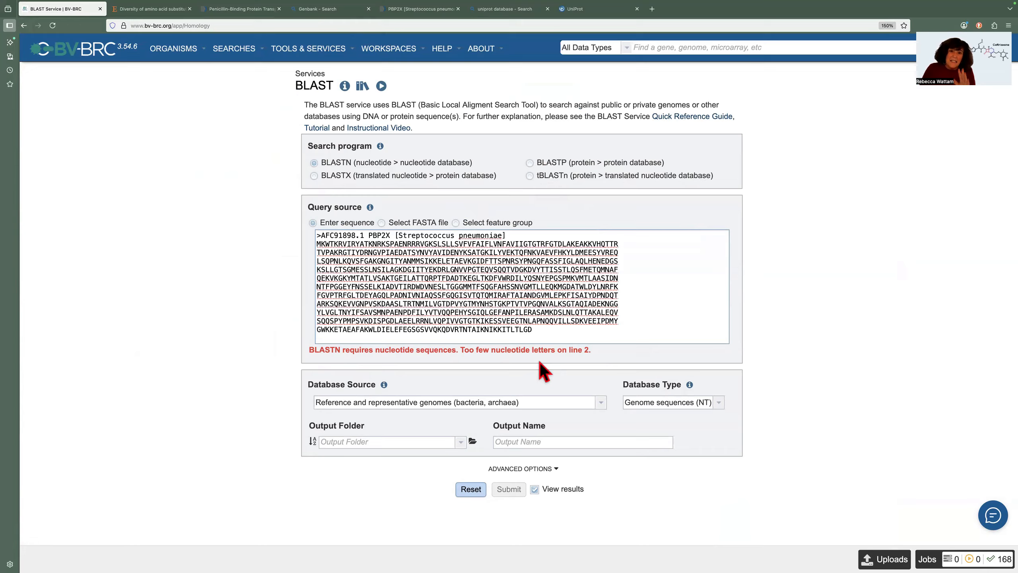
left_click(529, 163)
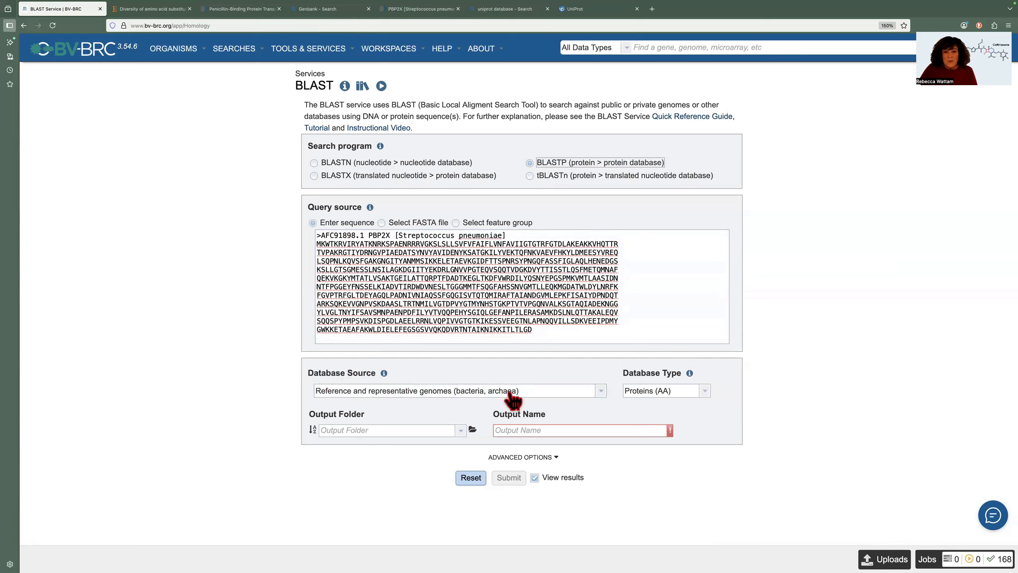
Set the database source to search within the taxon Streptococcus pneumoniae, with Proteins (AA) as the database type.
left_click(601, 391)
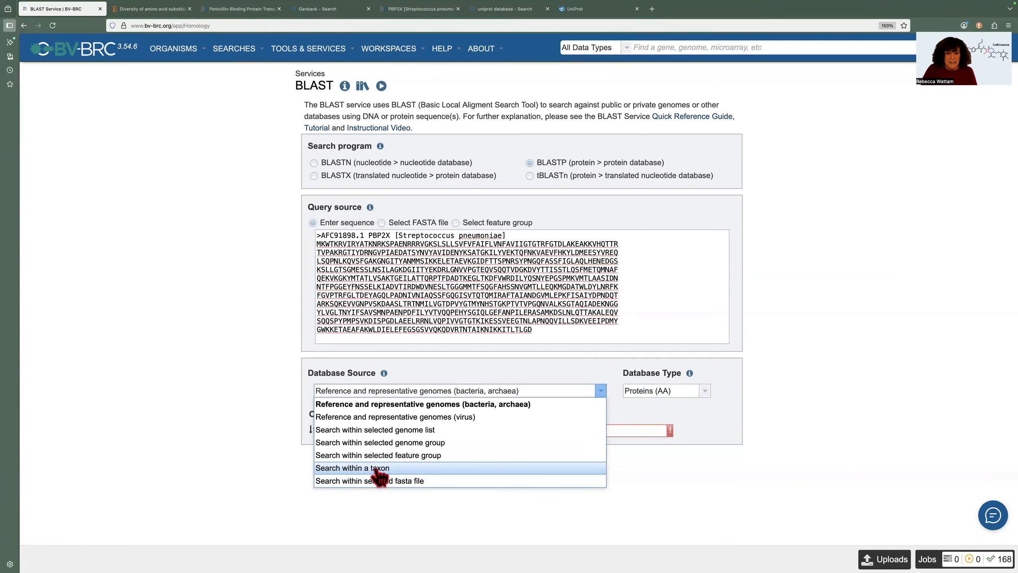
left_click(376, 468)
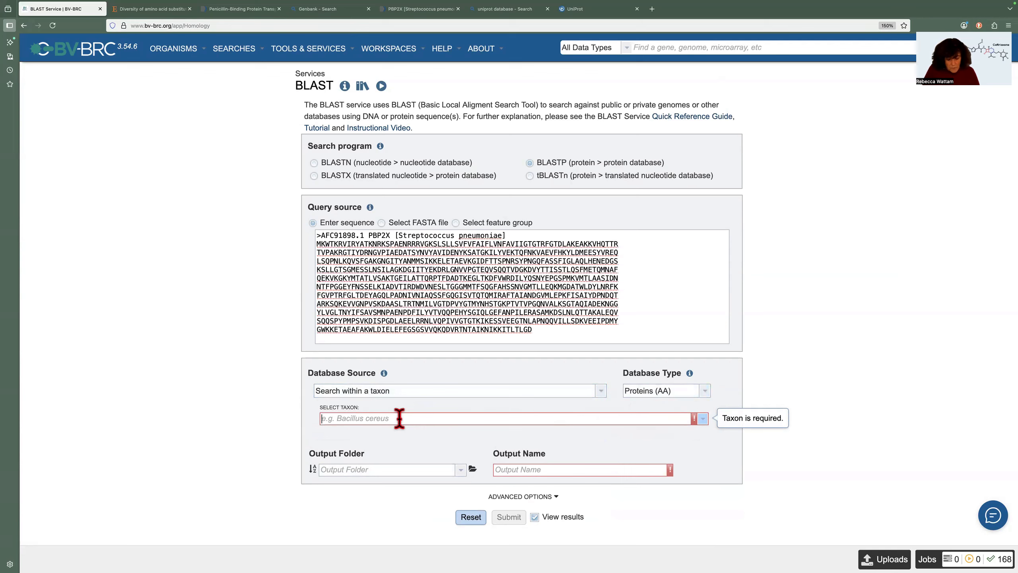
type("Stre")
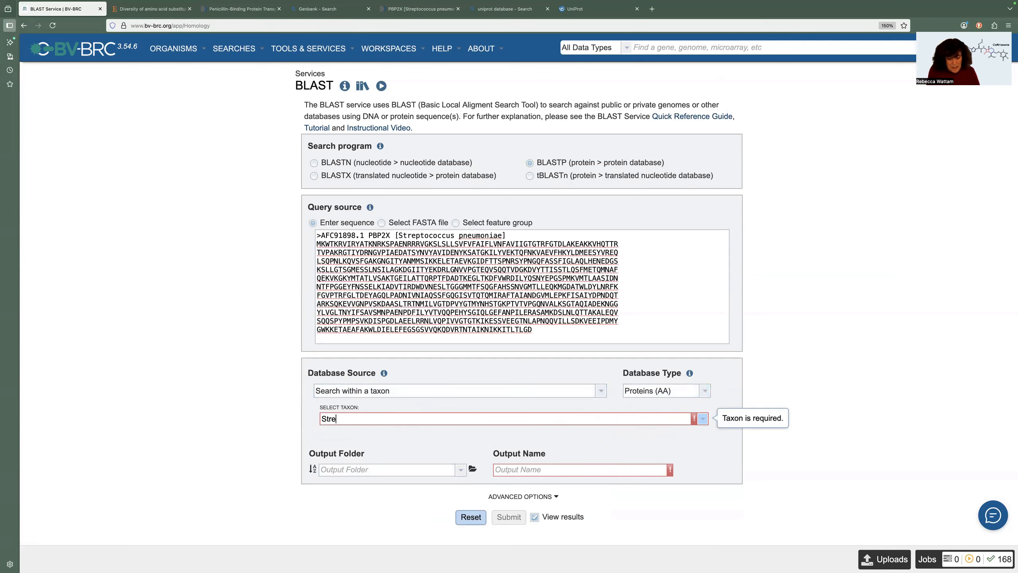
type("ptococcus pne")
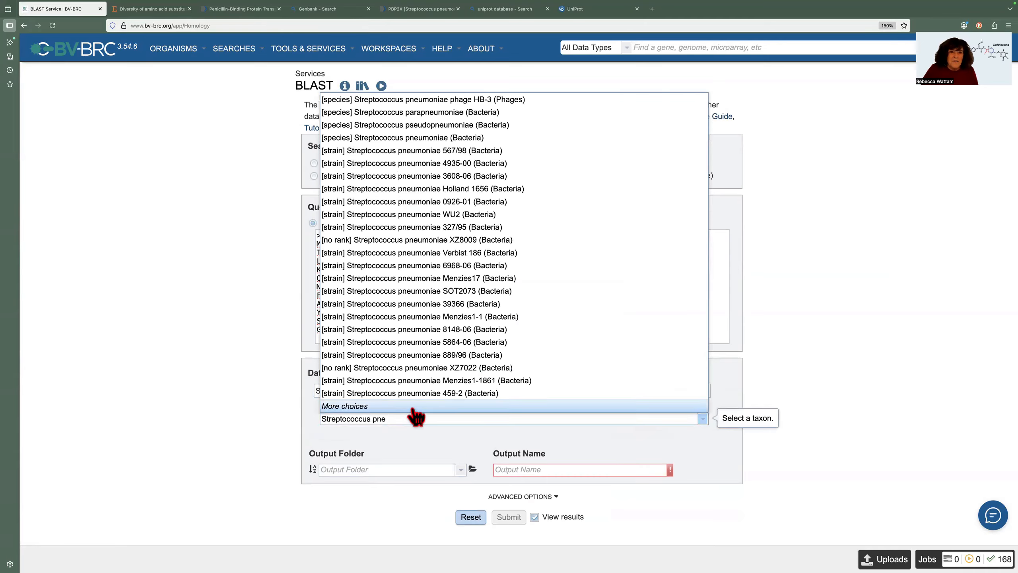
left_click(468, 138)
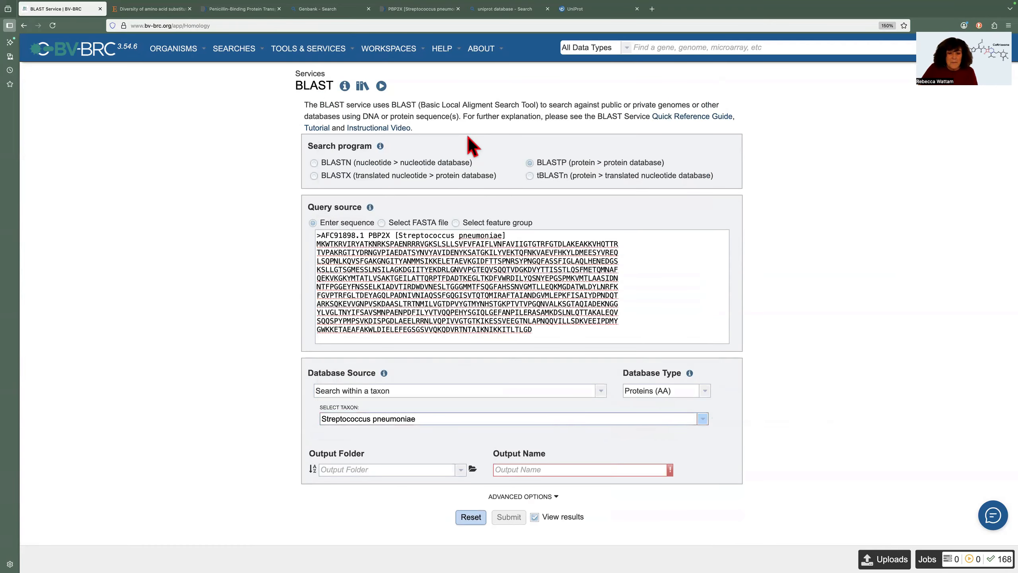
left_click(705, 391)
left_click(707, 396)
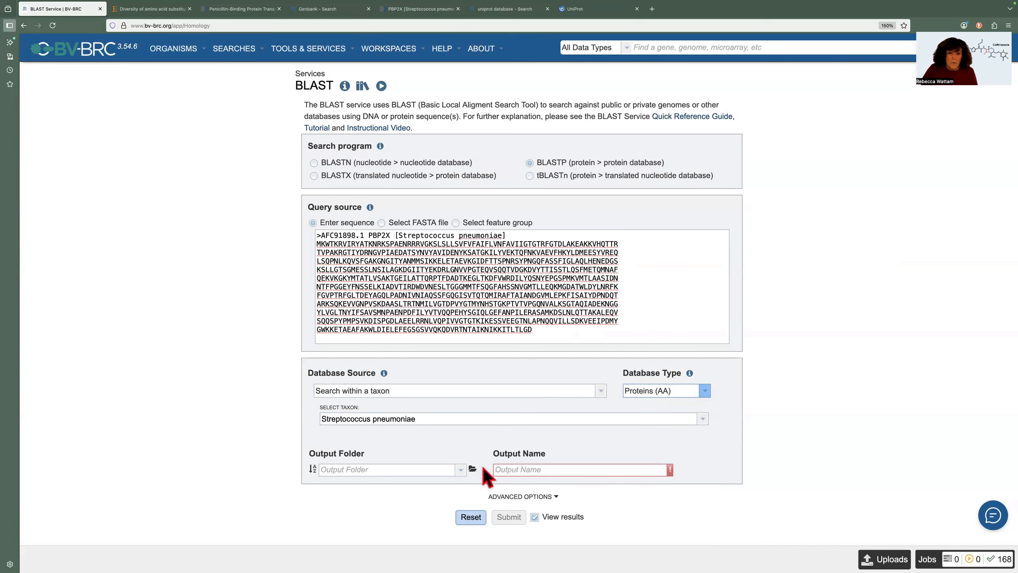
Create a folder named BLAST inside the AMR_MOOC workspace folder and choose it as the output folder.
left_click(461, 469)
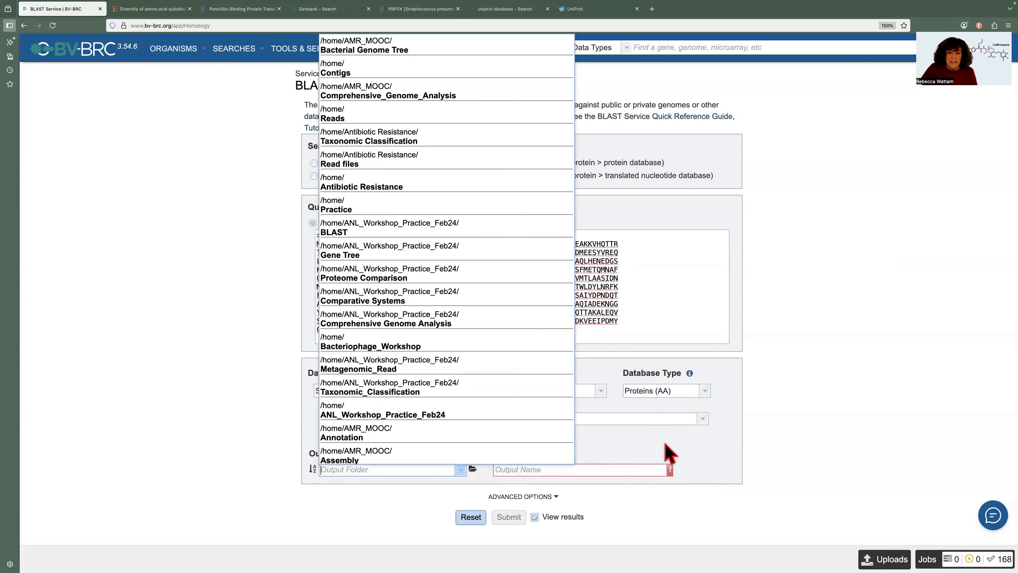
left_click(663, 439)
left_click(472, 469)
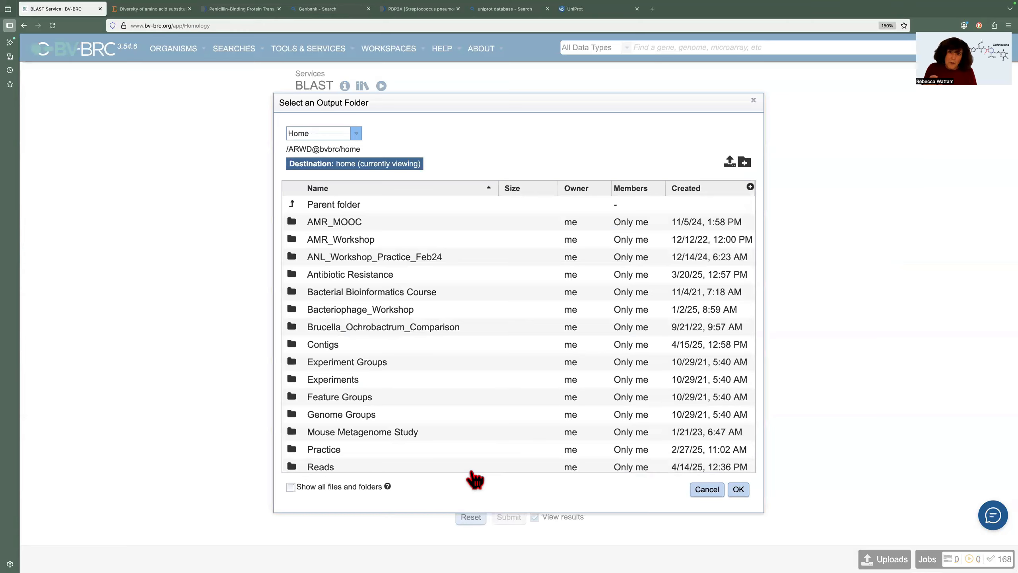
left_click(292, 223)
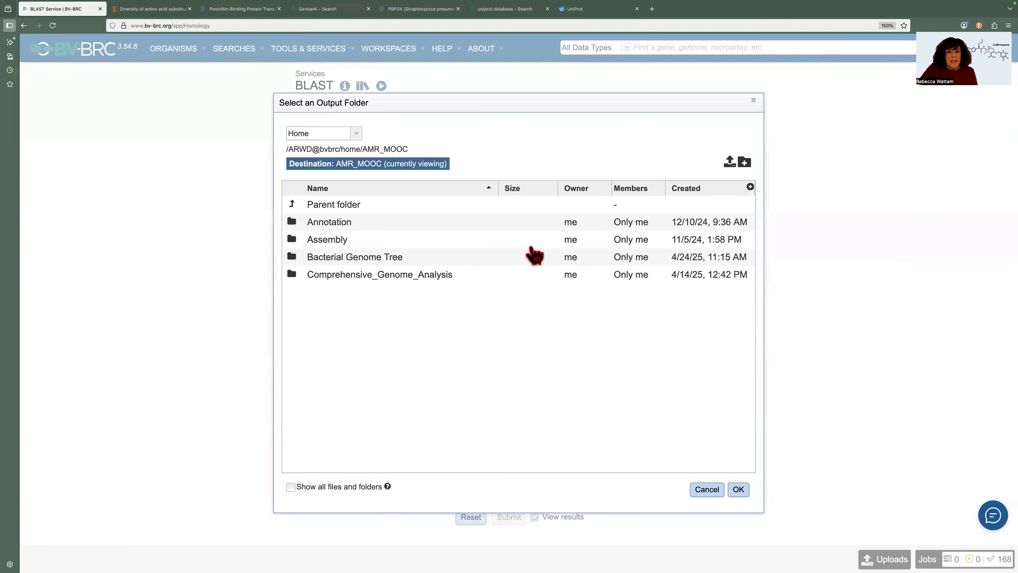
left_click(745, 163)
type("BLAST")
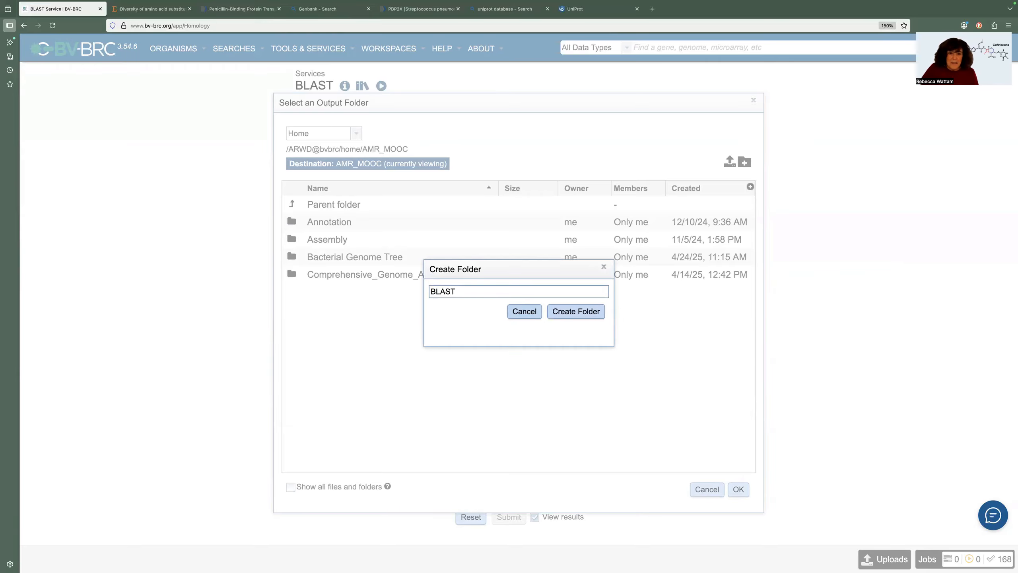
left_click(570, 312)
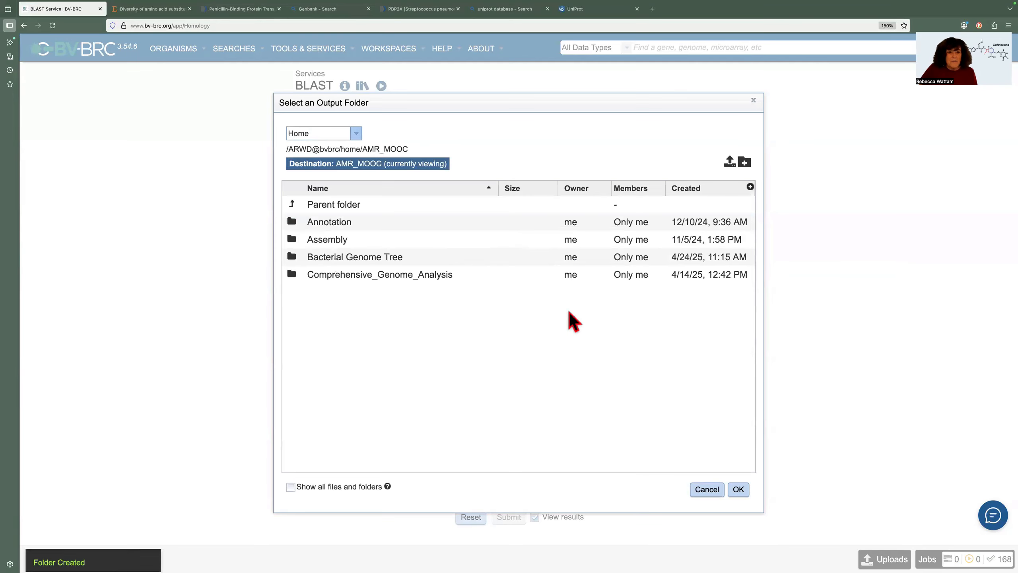
left_click(509, 259)
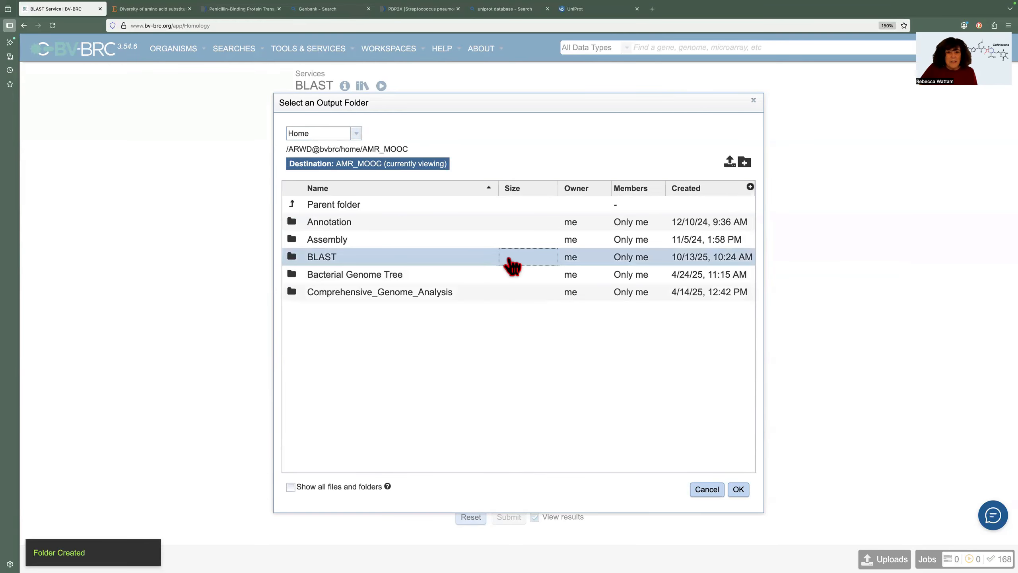
left_click(739, 490)
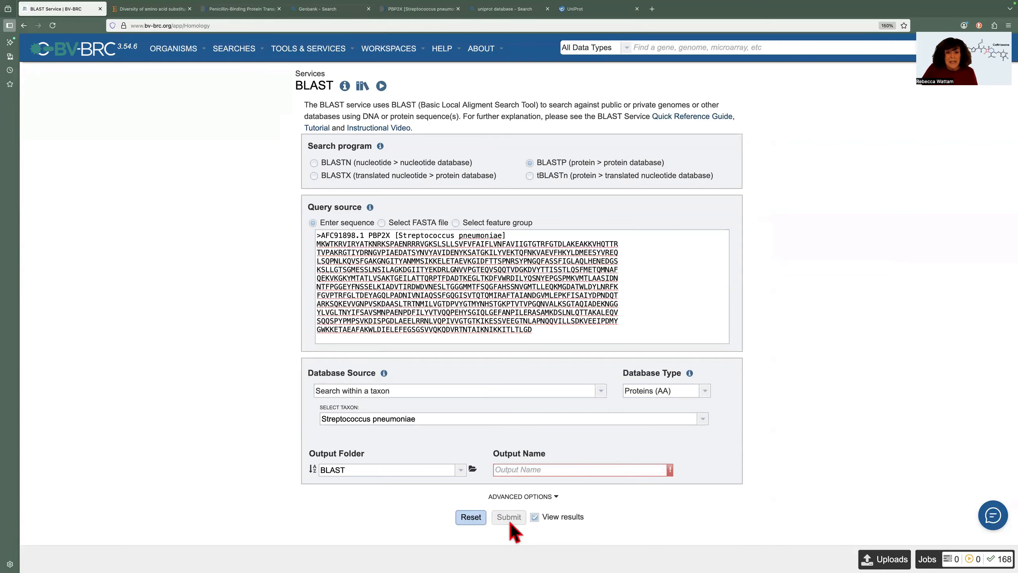
Name the output "PBP2x Streptococcus pneumoniae AFC91898", copying the accession from the query sequence's header line.
left_click(516, 468)
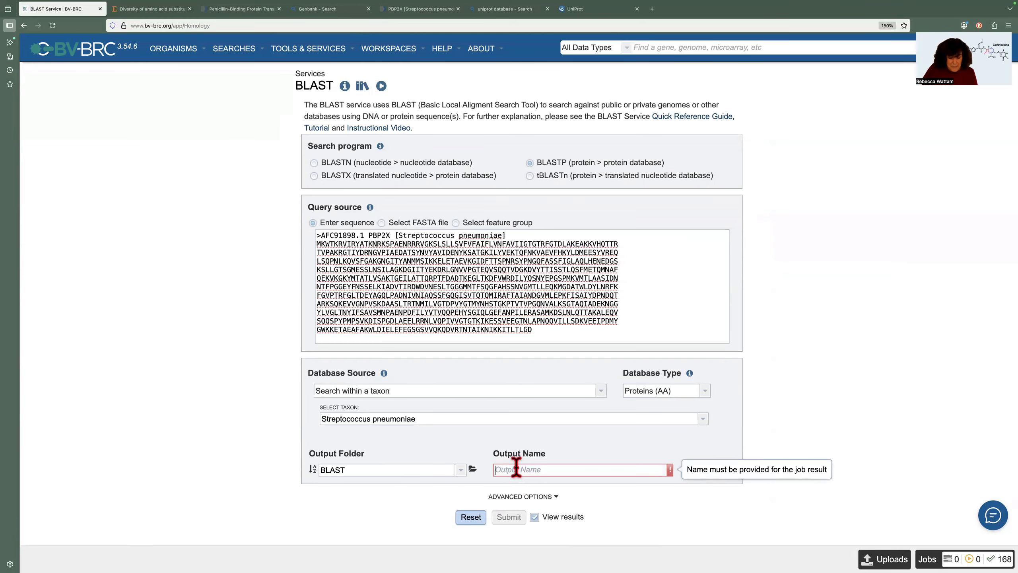
type("P")
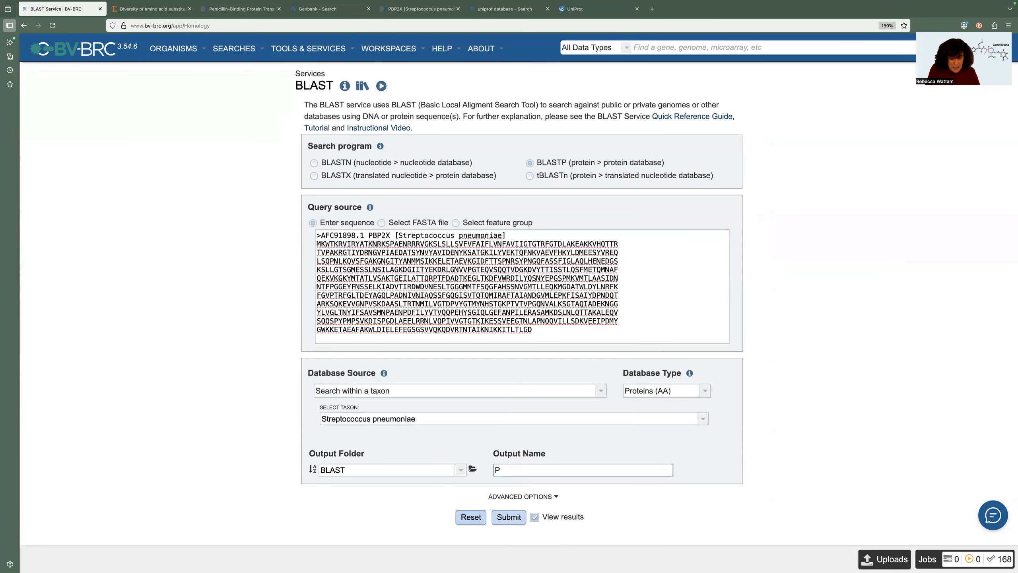
type("BP2x Strept")
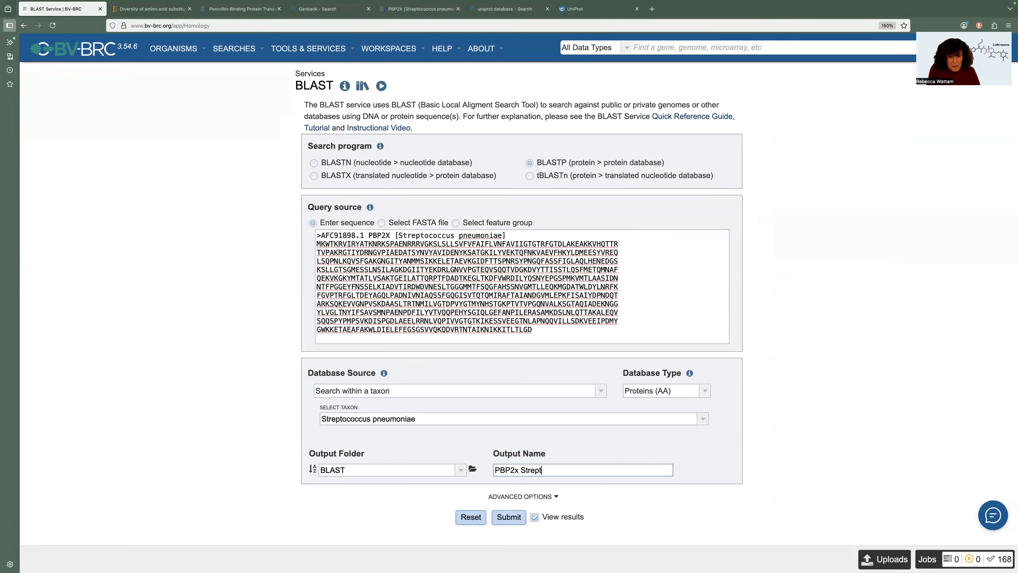
type("ococcus pneumoniae")
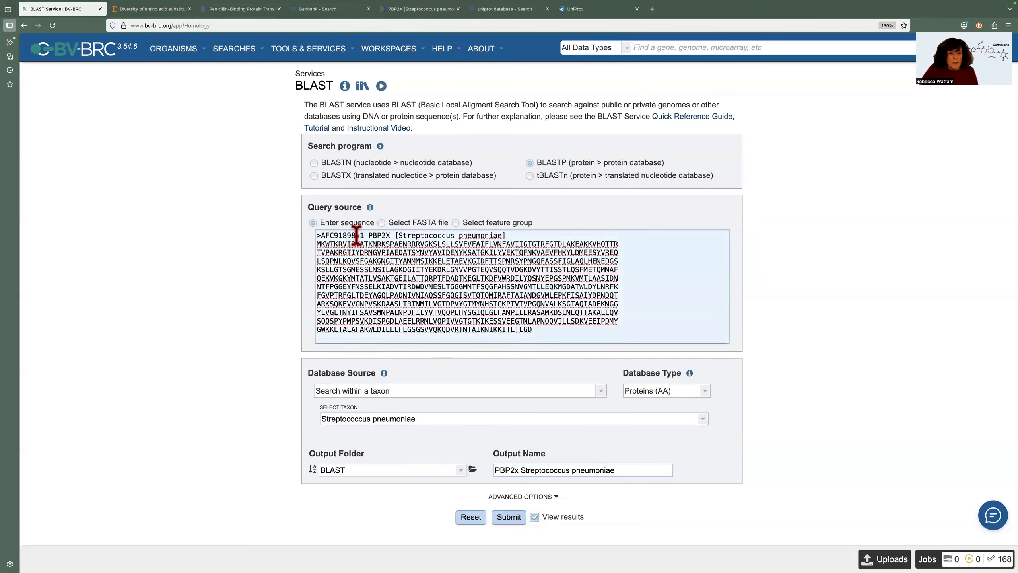
left_click_drag(356, 236, 322, 237)
key("ctrl+c")
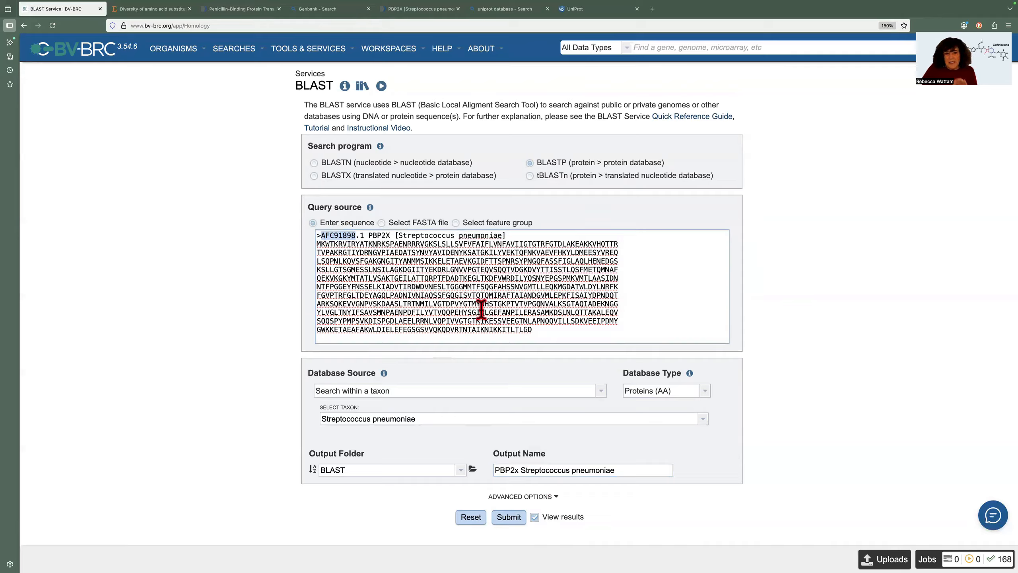
left_click(622, 469)
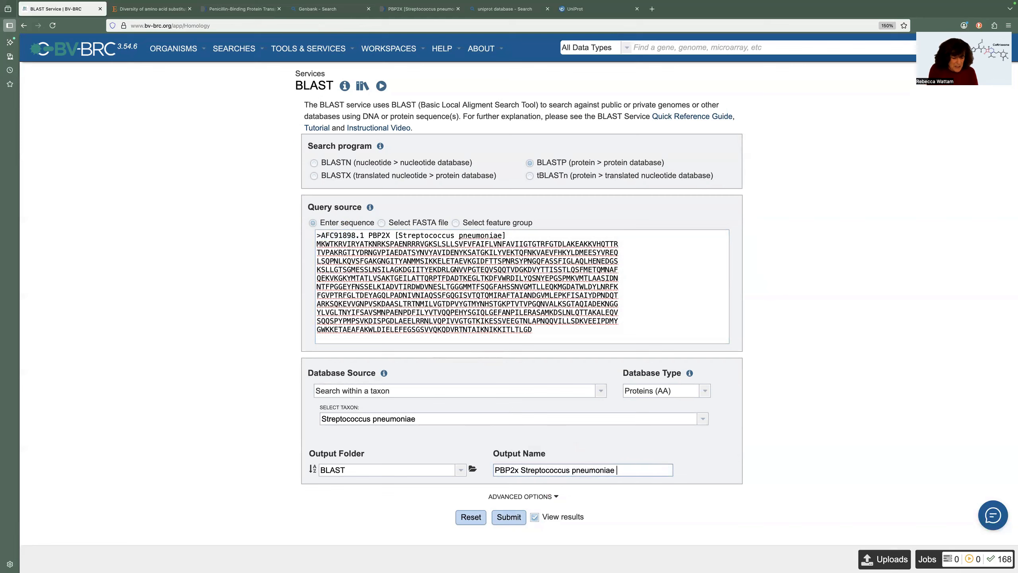
key("ctrl+v")
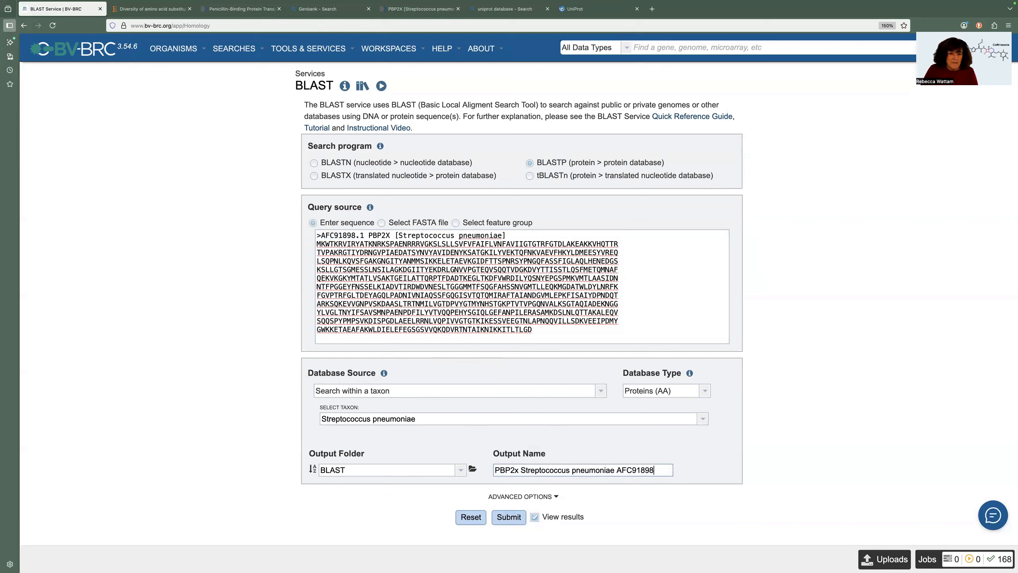
Expand the advanced BLAST parameters, choose 10 max hits, and review the E value threshold choices, keeping 0.0001.
left_click(559, 496)
scroll(607, 491, "down", 2)
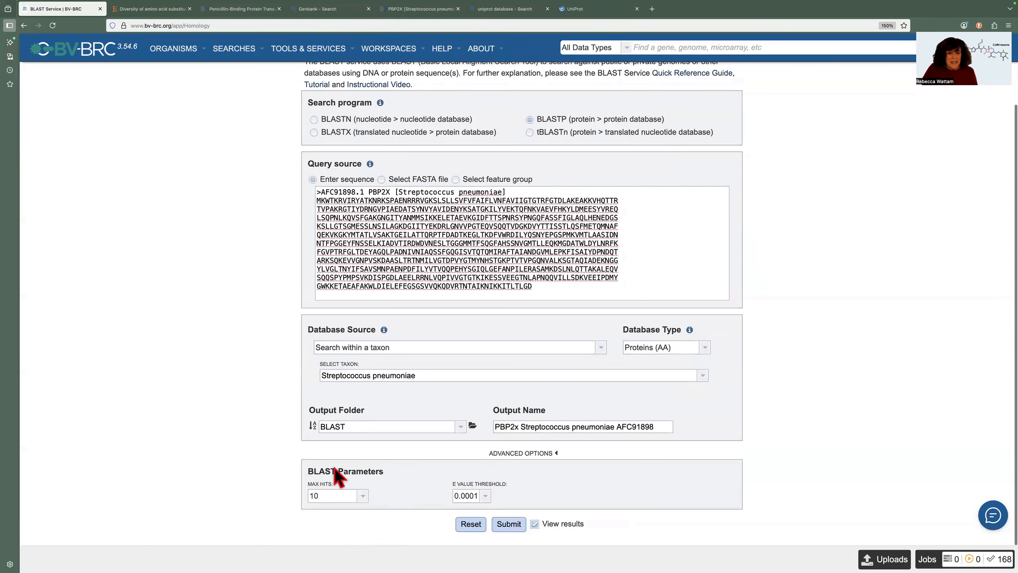
left_click(363, 496)
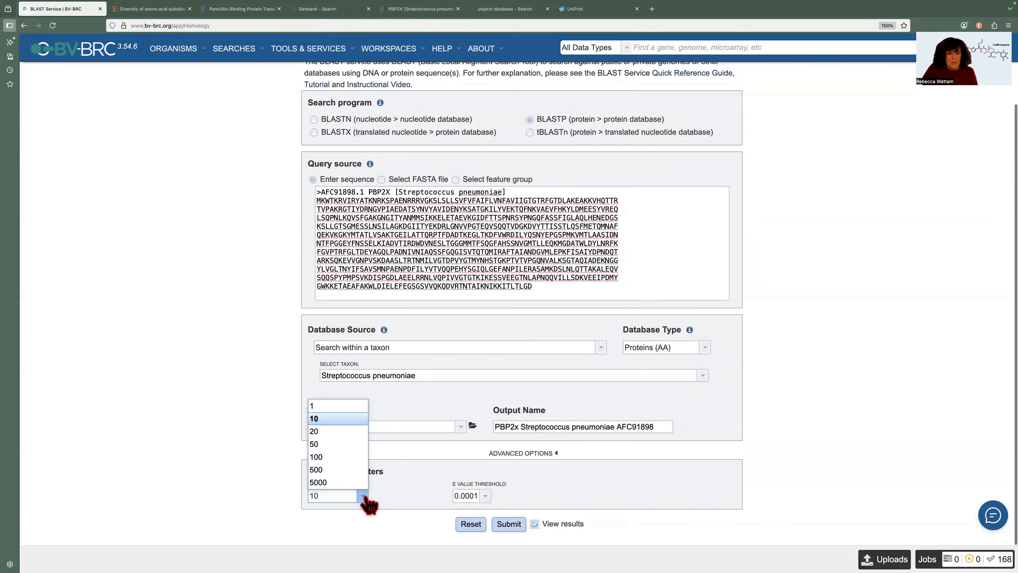
left_click(341, 422)
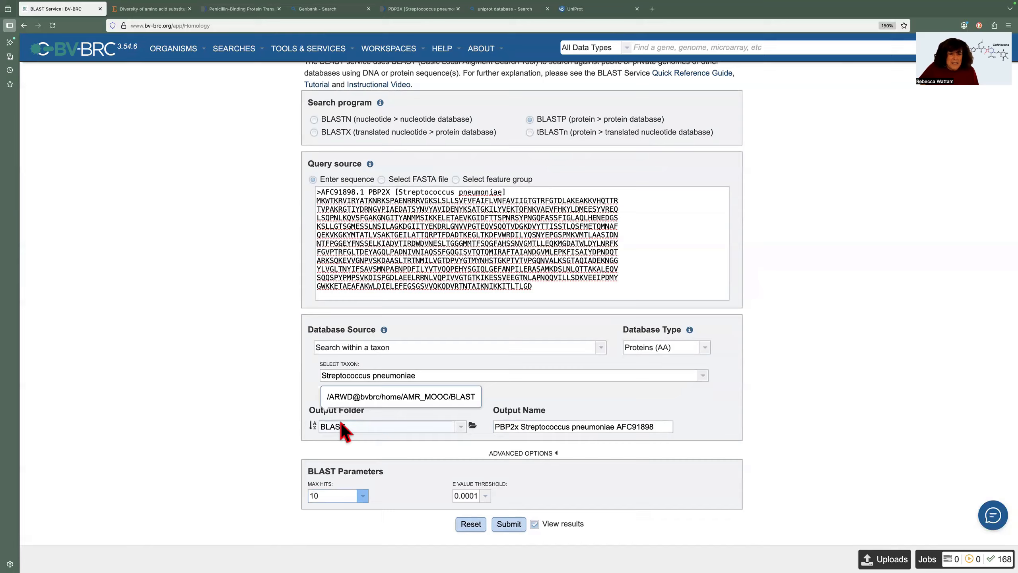
left_click(486, 497)
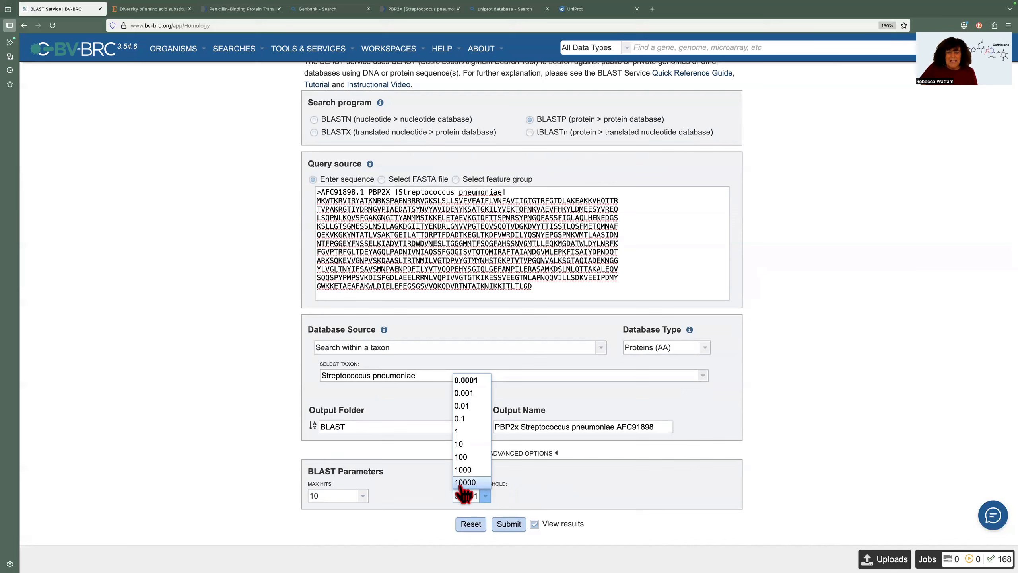
left_click(574, 496)
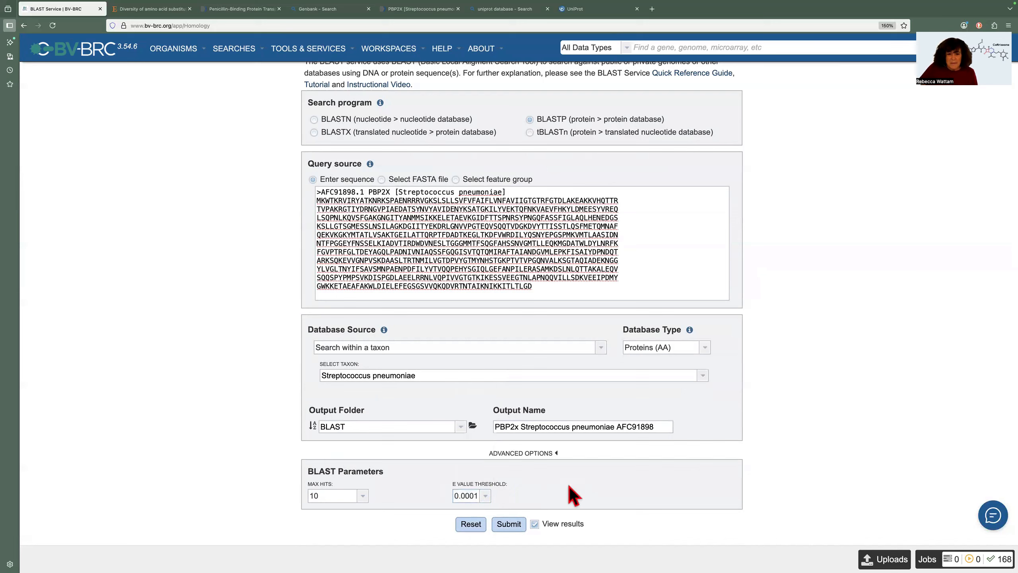
Turn off viewing results on submission and submit the BLAST job.
left_click(534, 524)
scroll(537, 529, "up", 1)
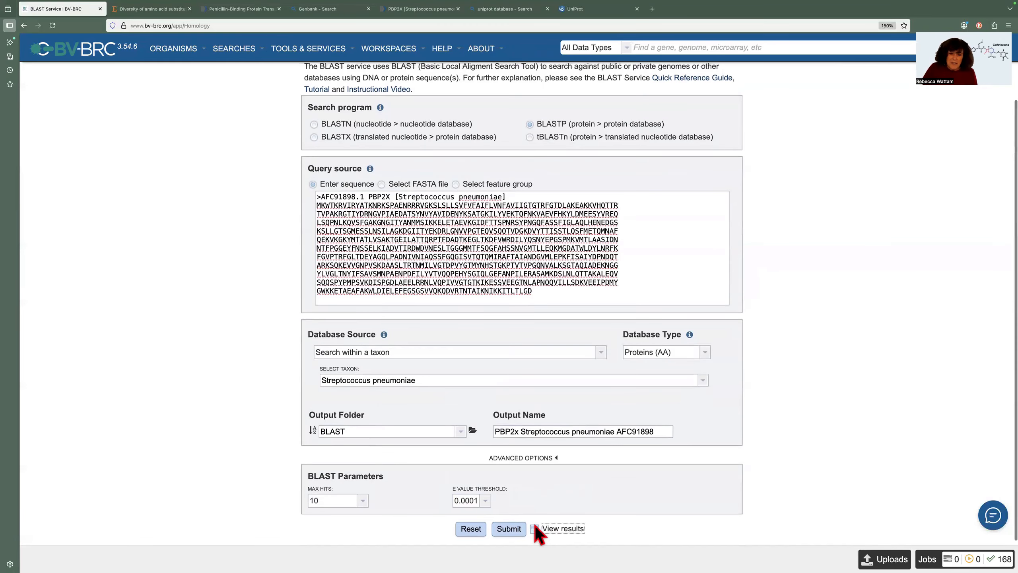
left_click(508, 528)
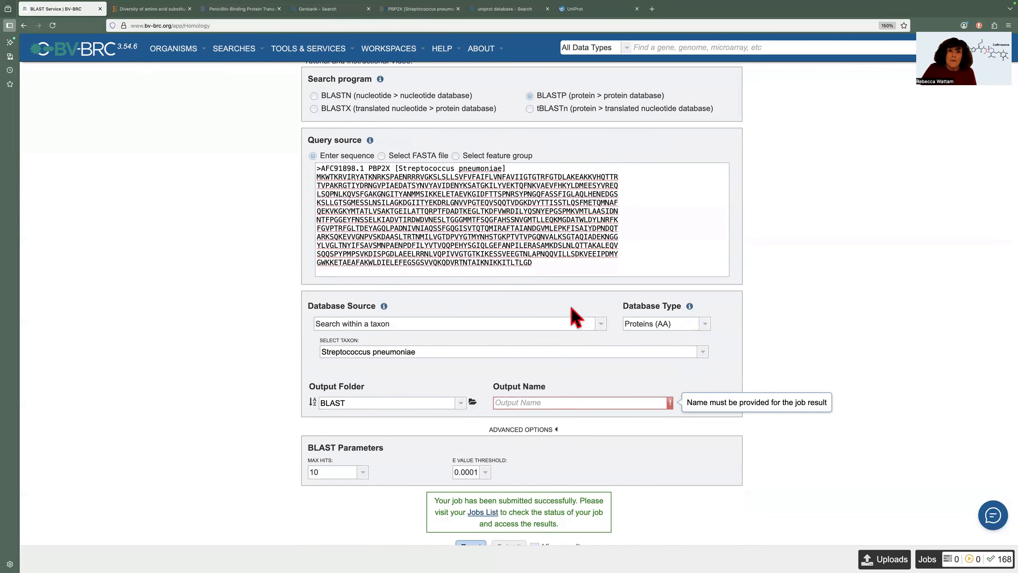
Switch to UniProt and search UniProtKB for "PBP2b Streptococcus pneumoniae".
left_click(602, 8)
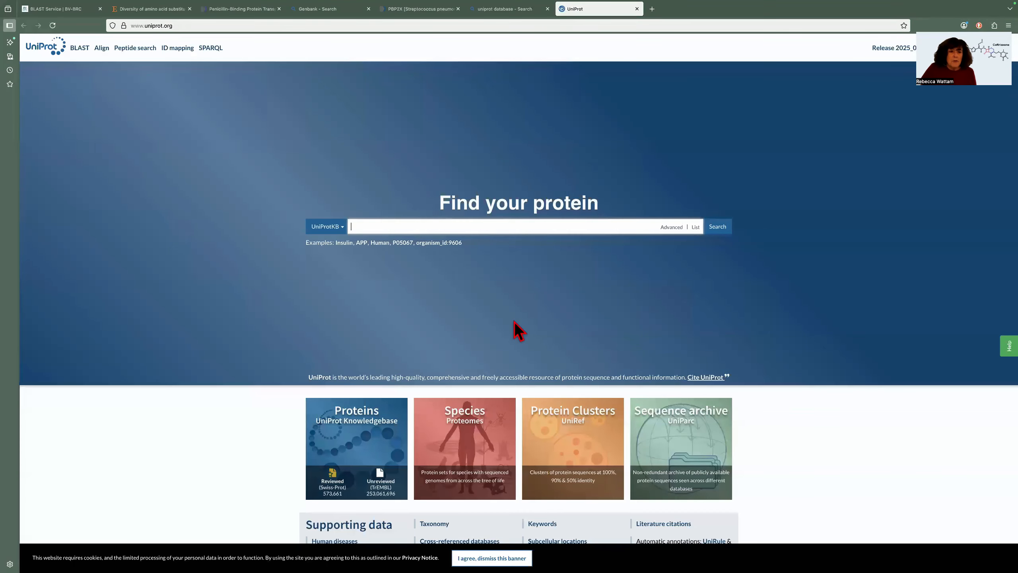
left_click(368, 227)
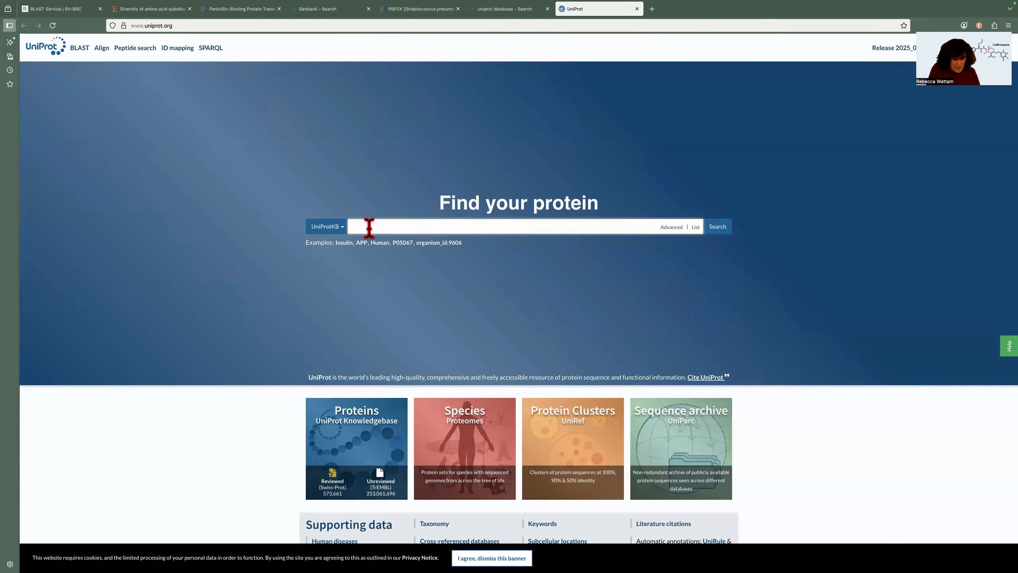
type("PBP2b")
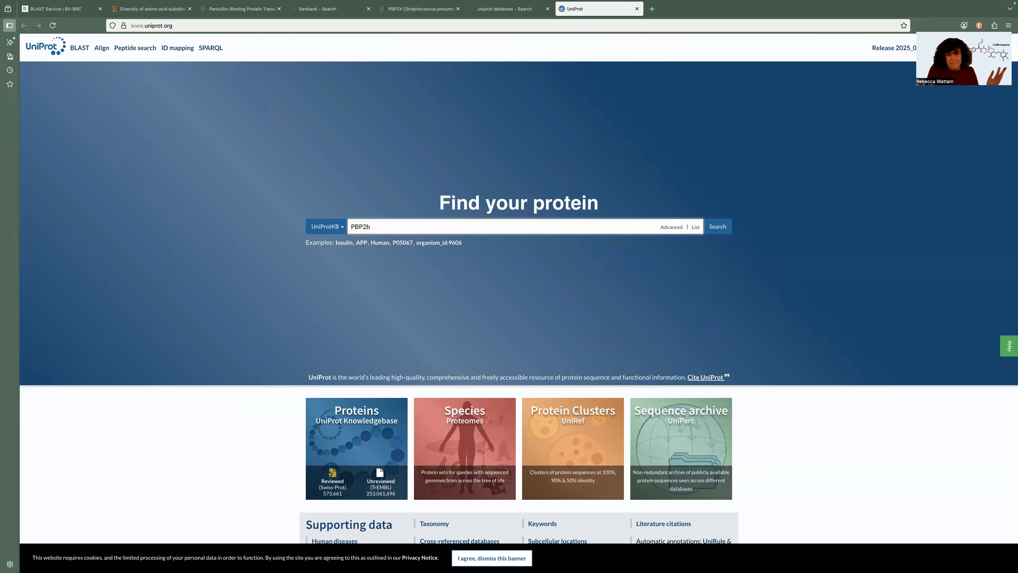
type(" St")
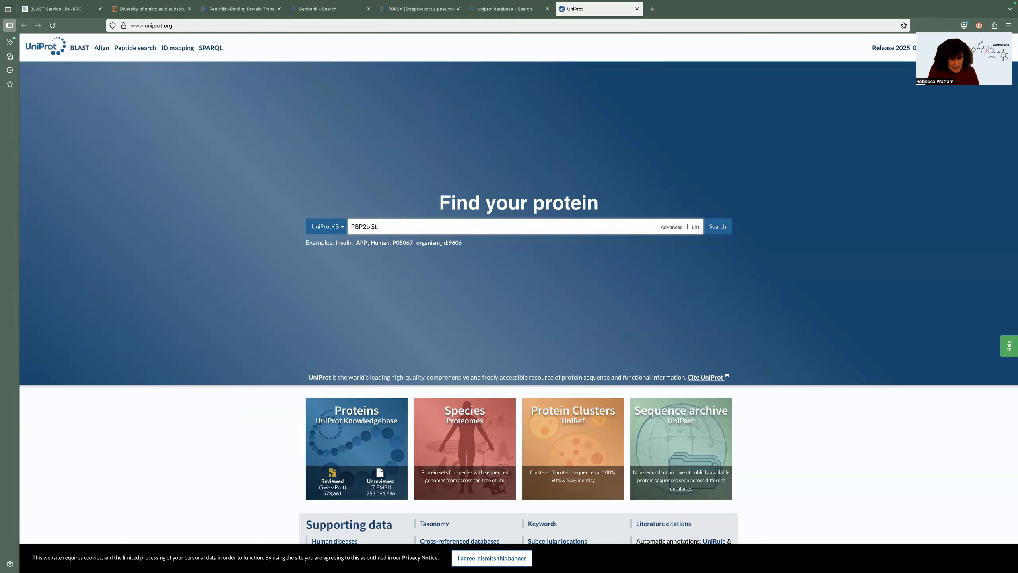
type("reptococcus pneumon")
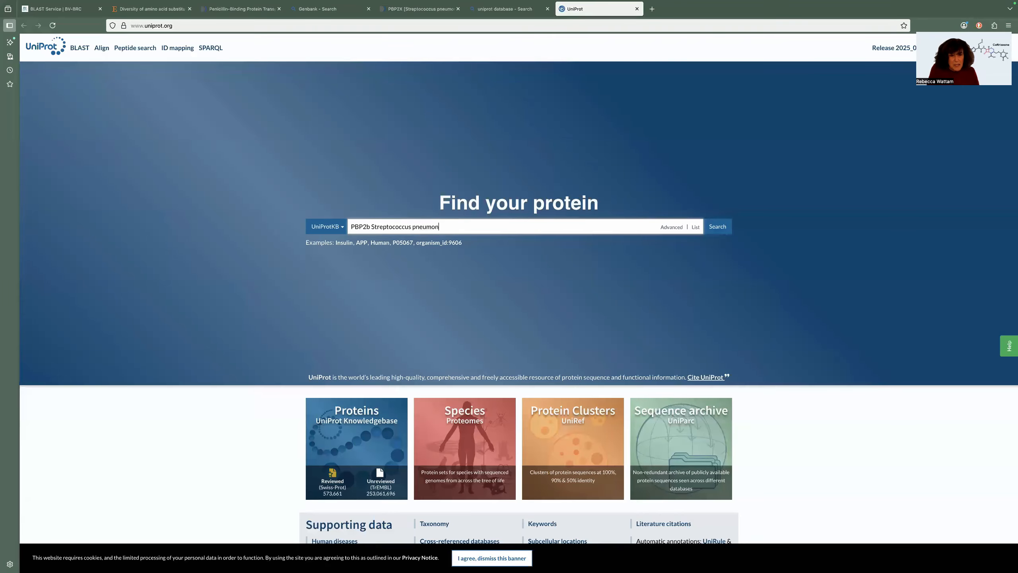
type("iae")
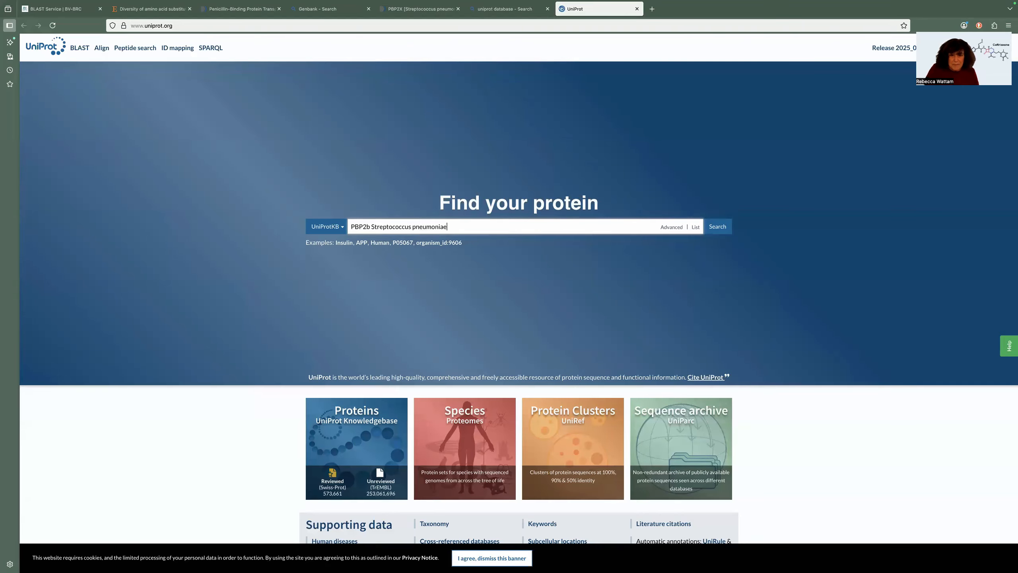
left_click(716, 228)
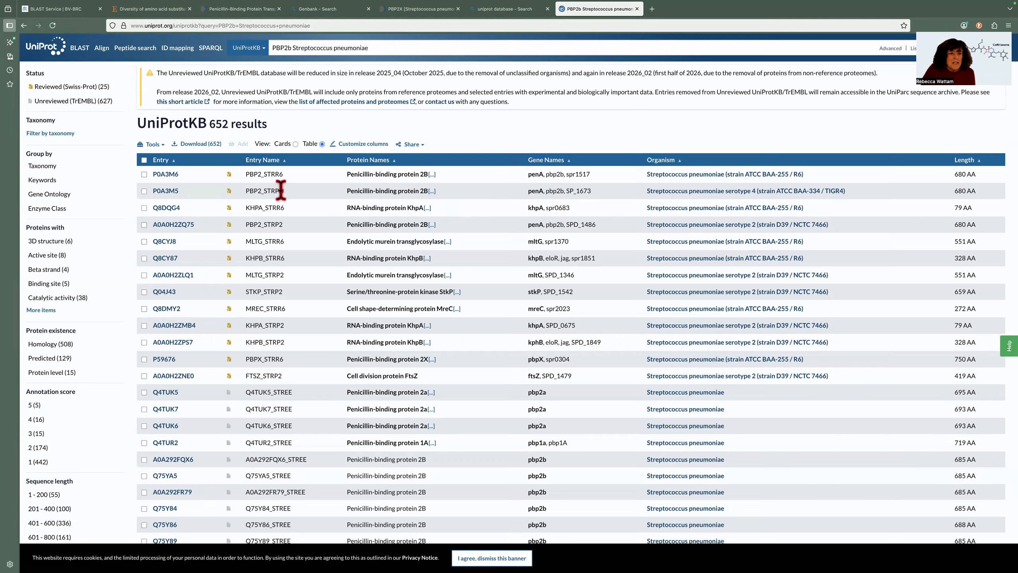
Open the UniProt entry P0A3M6 for penicillin-binding protein 2B and review its function, taxonomy, location, phenotype, structure and domain sections.
left_click(144, 174)
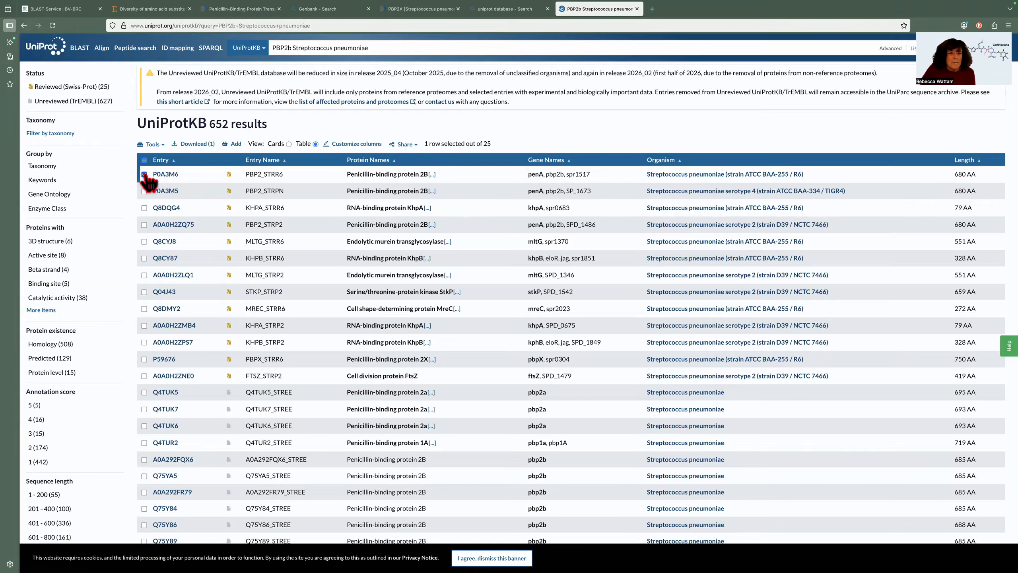
left_click(167, 175)
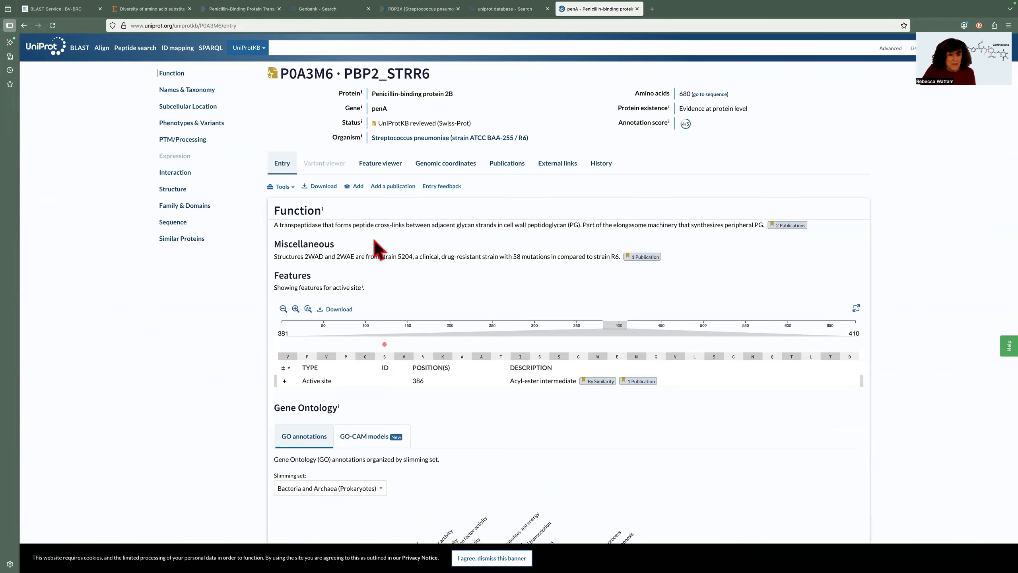
scroll(375, 246, "down", 8)
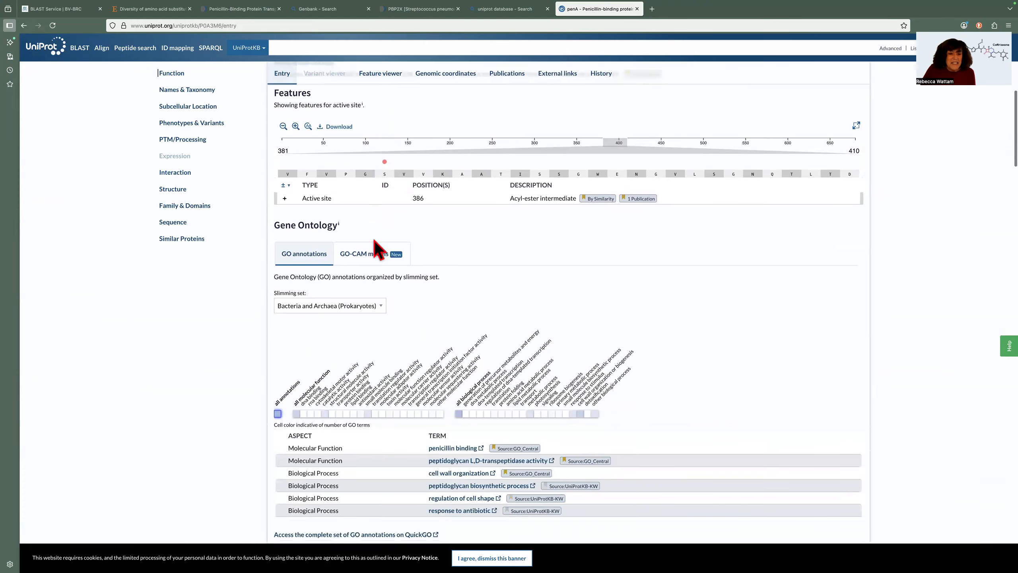
scroll(374, 247, "down", 9)
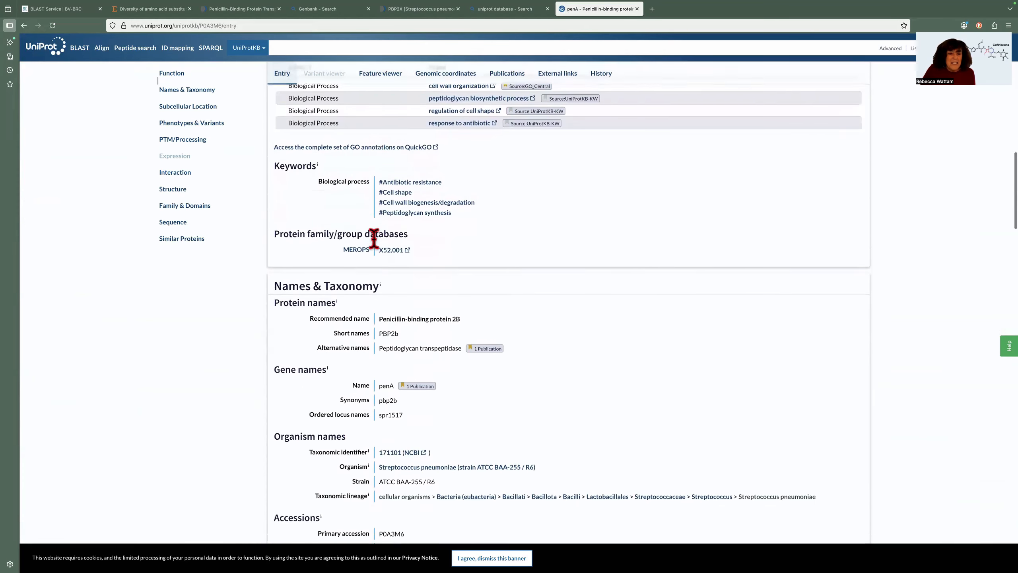
scroll(375, 247, "down", 9)
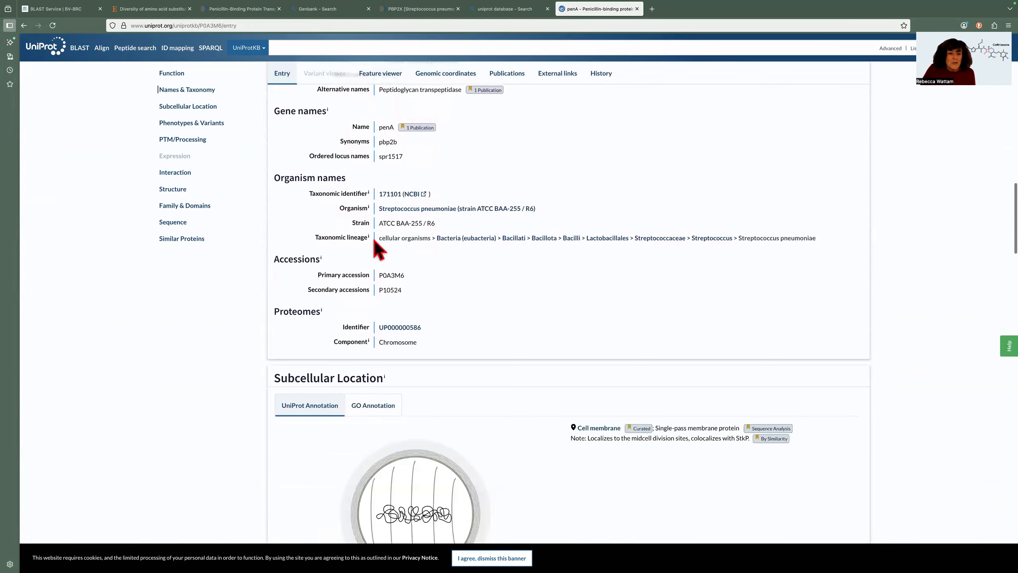
scroll(375, 246, "down", 4)
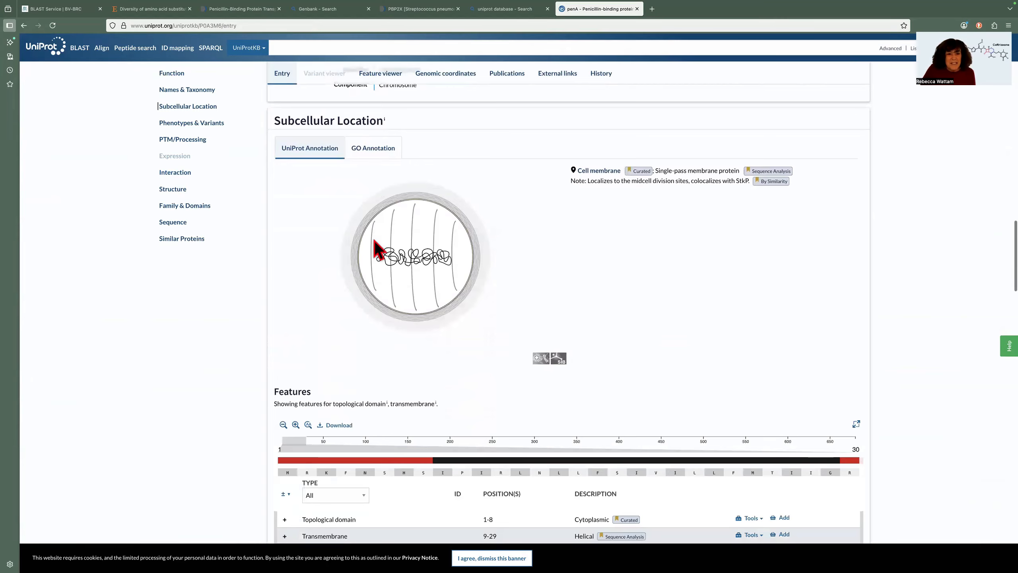
scroll(374, 247, "down", 2)
scroll(375, 247, "down", 6)
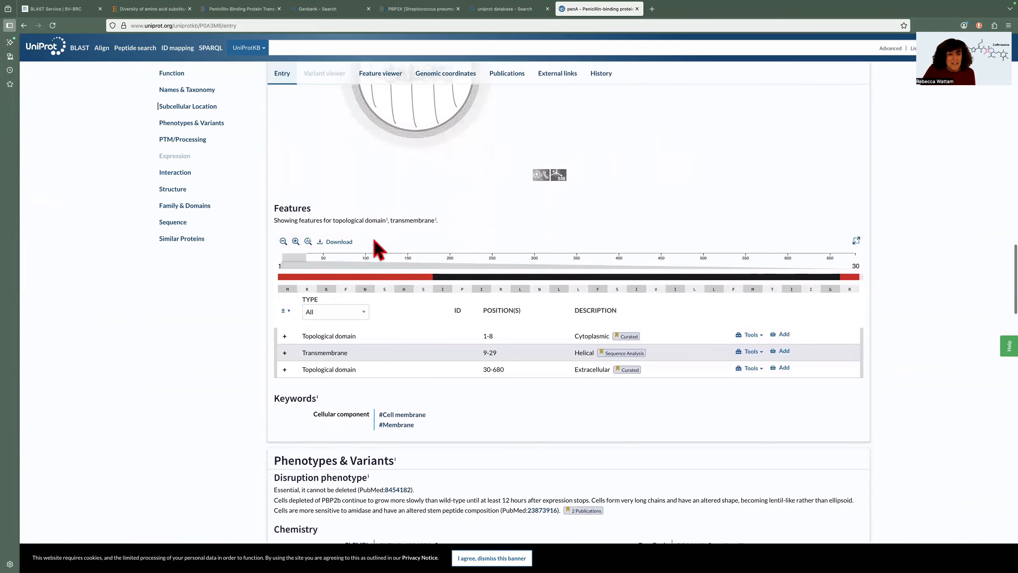
scroll(374, 246, "down", 7)
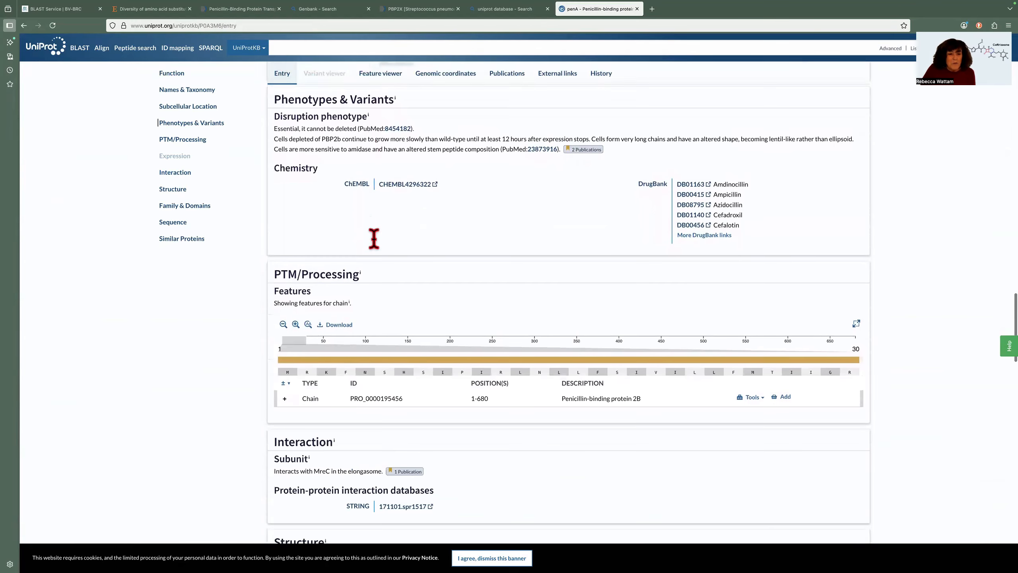
scroll(374, 248, "down", 3)
scroll(375, 240, "down", 11)
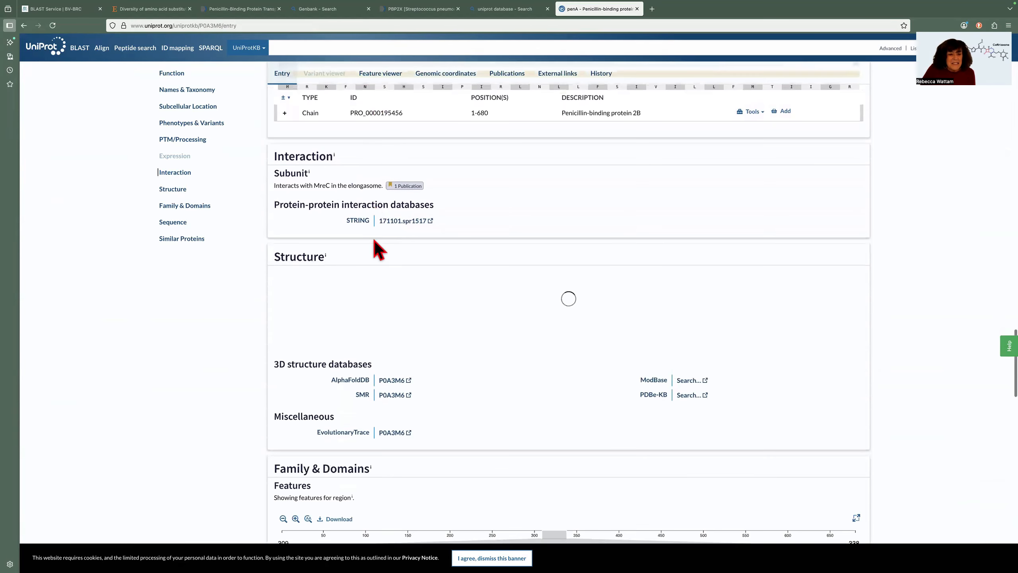
scroll(374, 246, "up", 2)
scroll(374, 246, "down", 6)
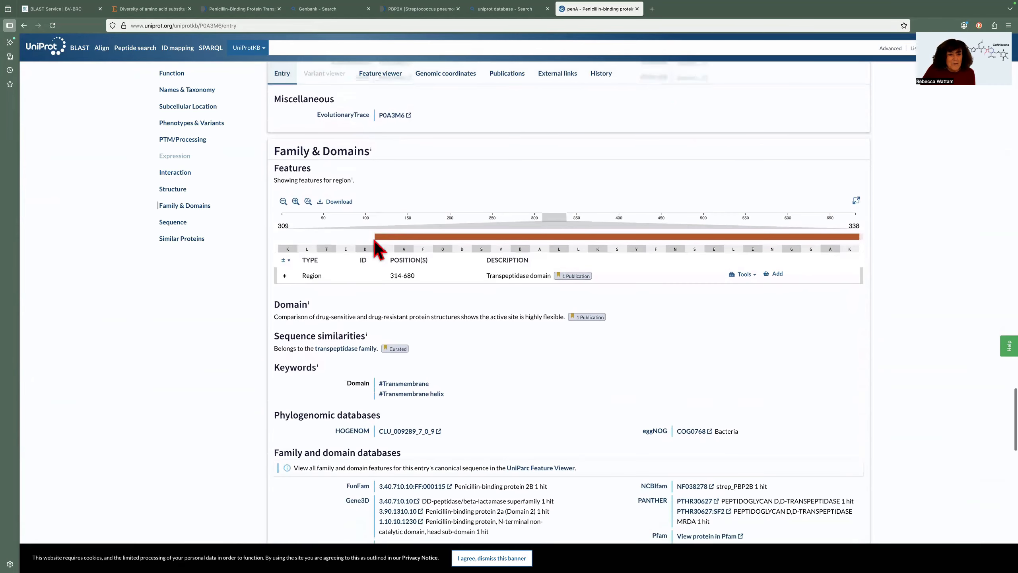
scroll(377, 248, "down", 4)
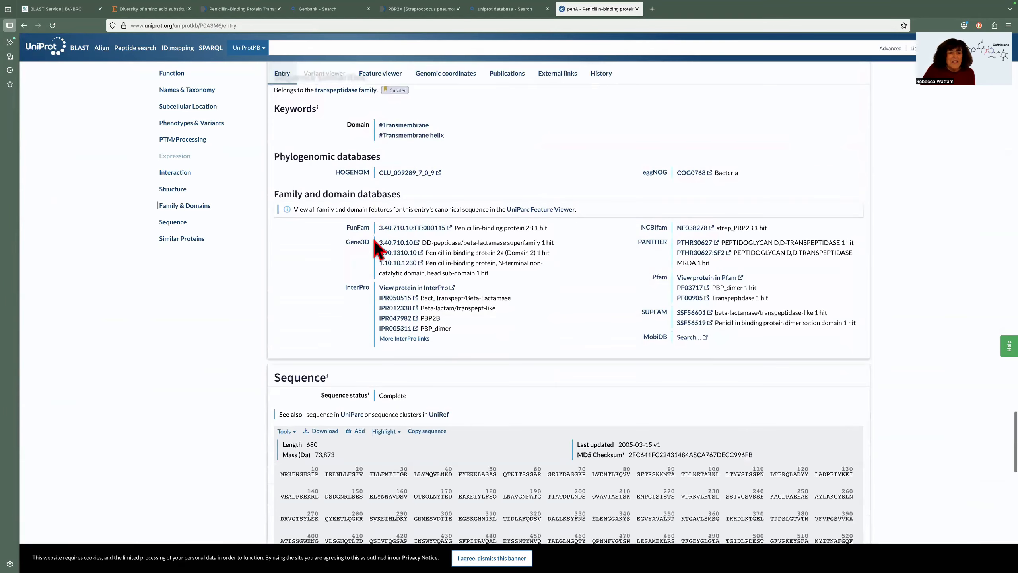
Open the P0A3M6 entry's protein sequence in FASTA format.
scroll(376, 246, "down", 6)
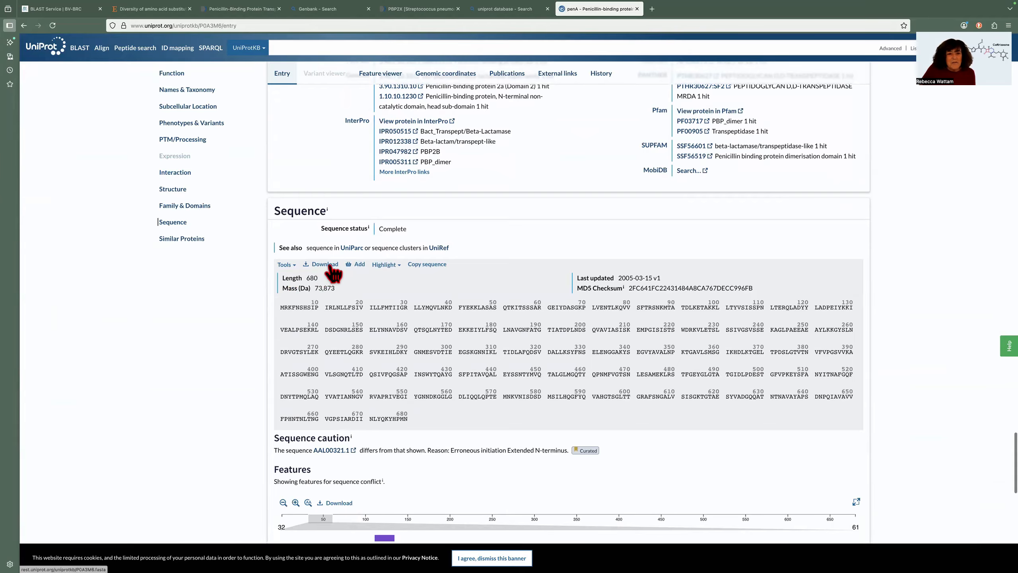
scroll(329, 266, "down", 1)
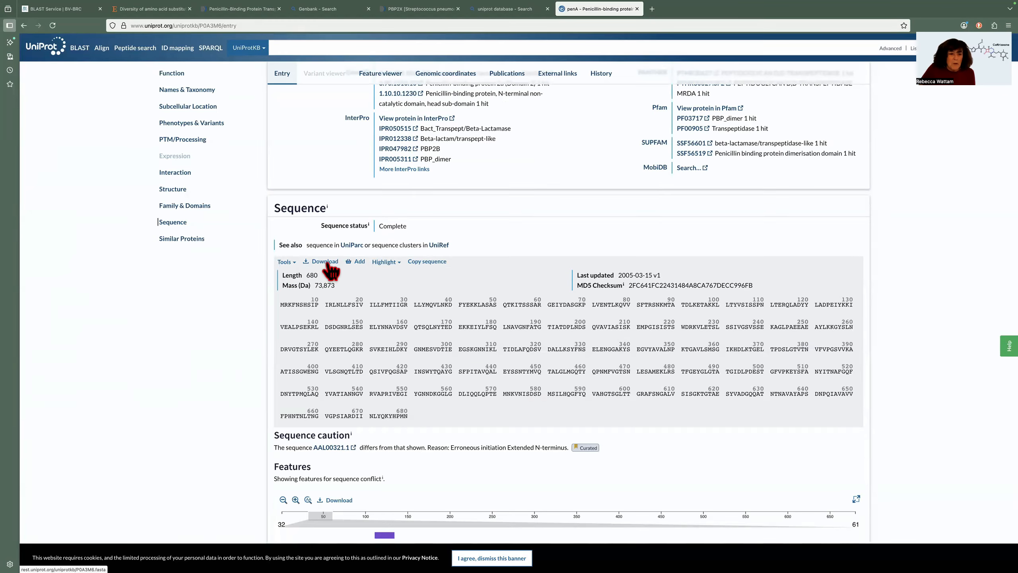
left_click(327, 263)
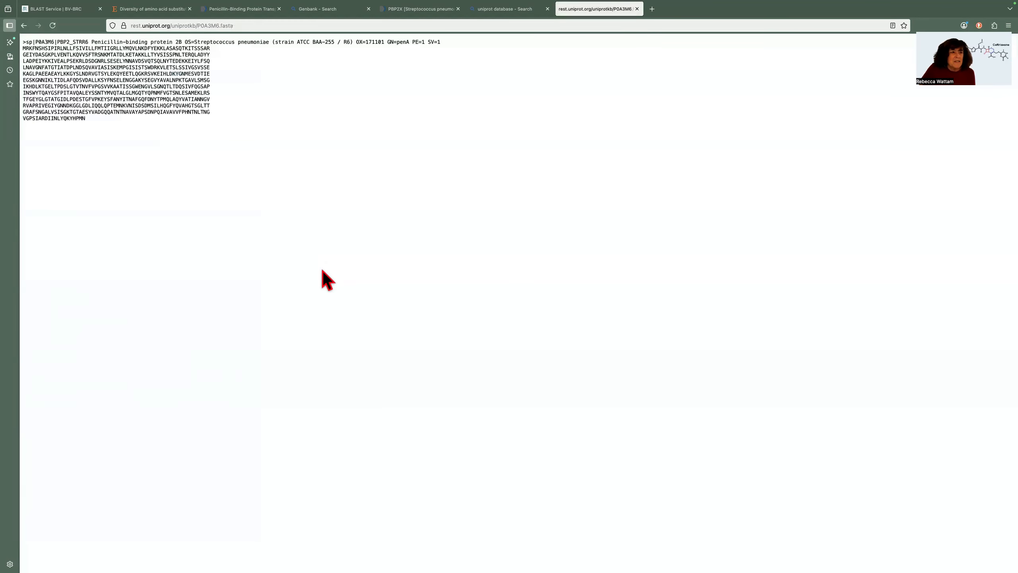
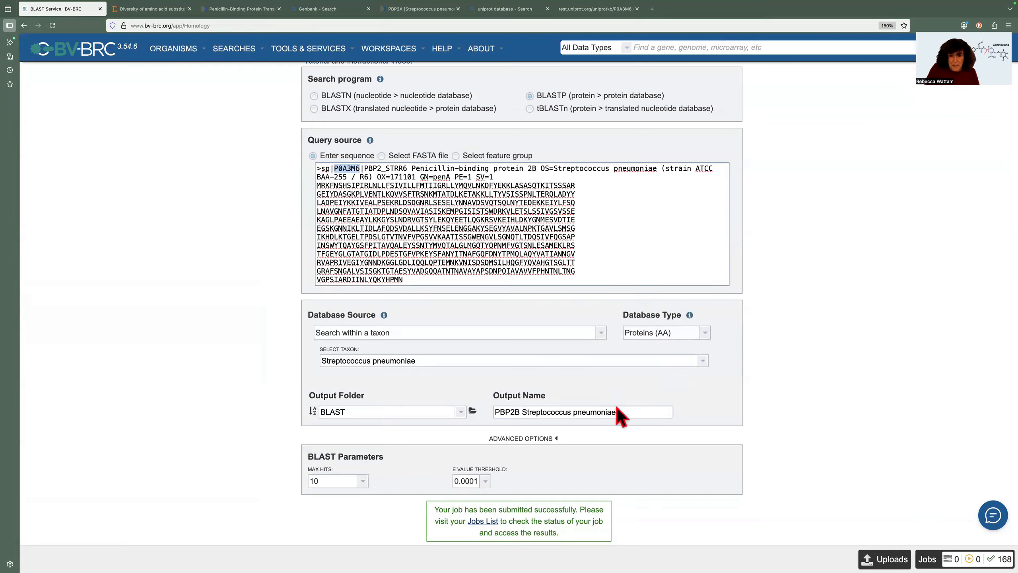
Append the accession P0A3M6 to the output name and delete the second line of the query sequence's header.
left_click(623, 412)
type("P0A3M6")
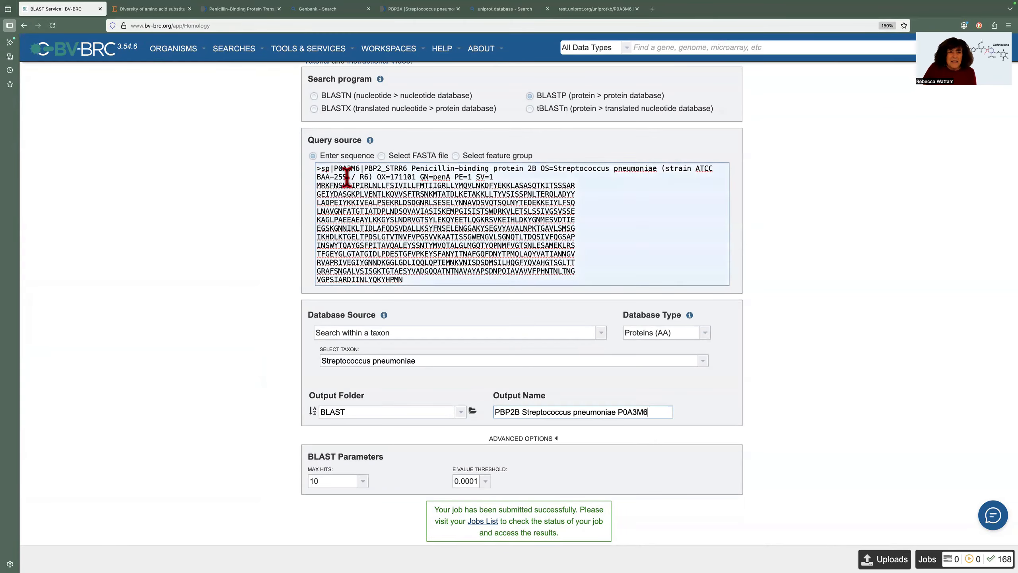
left_click_drag(494, 177, 316, 176)
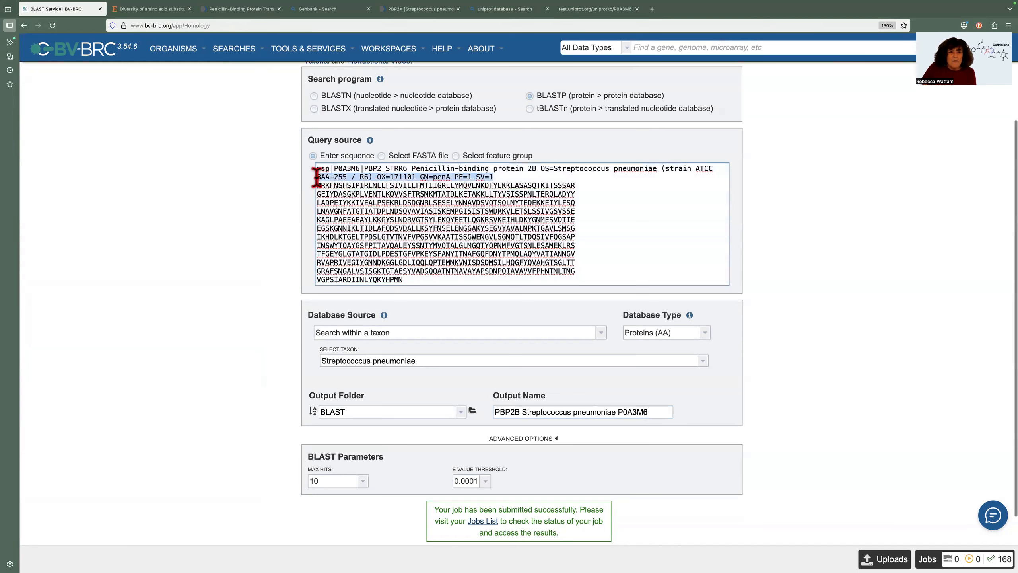
key("BackSpace")
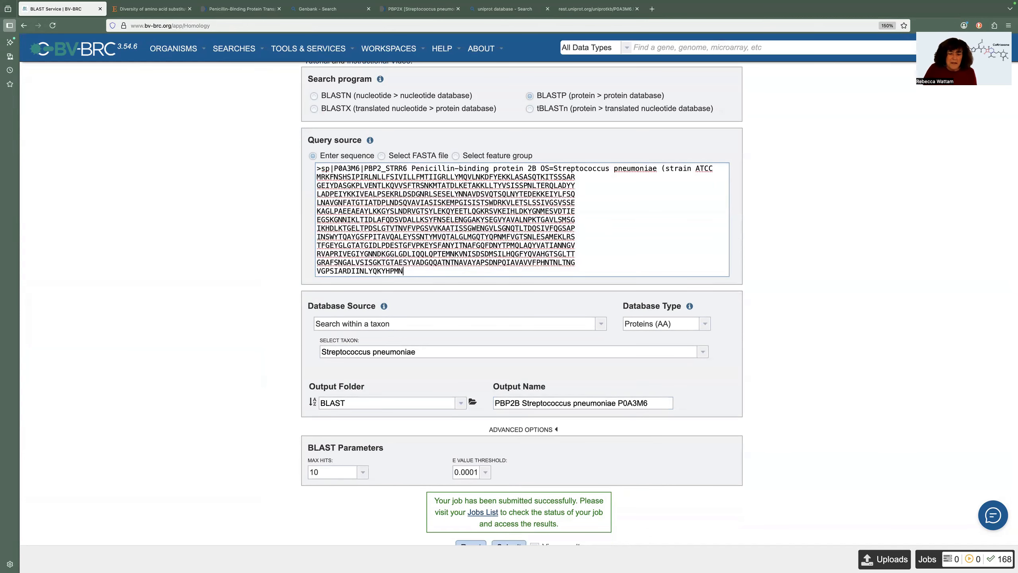
Submit the PBP2B BLAST job.
scroll(469, 249, "down", 1)
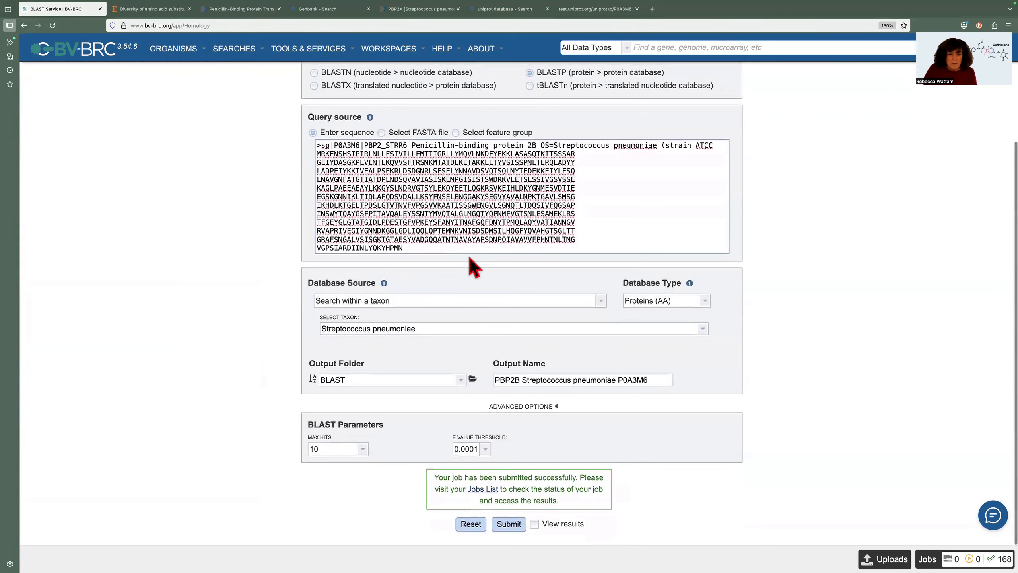
left_click(508, 523)
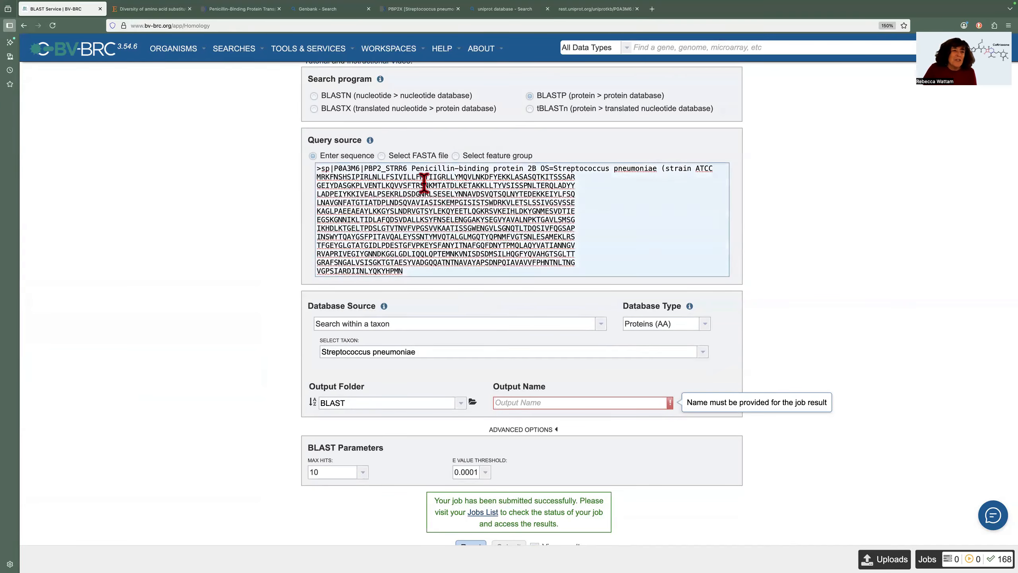
Switch to the Genbank web search results, open GenBank Overview, and set the search database to Protein.
left_click(147, 12)
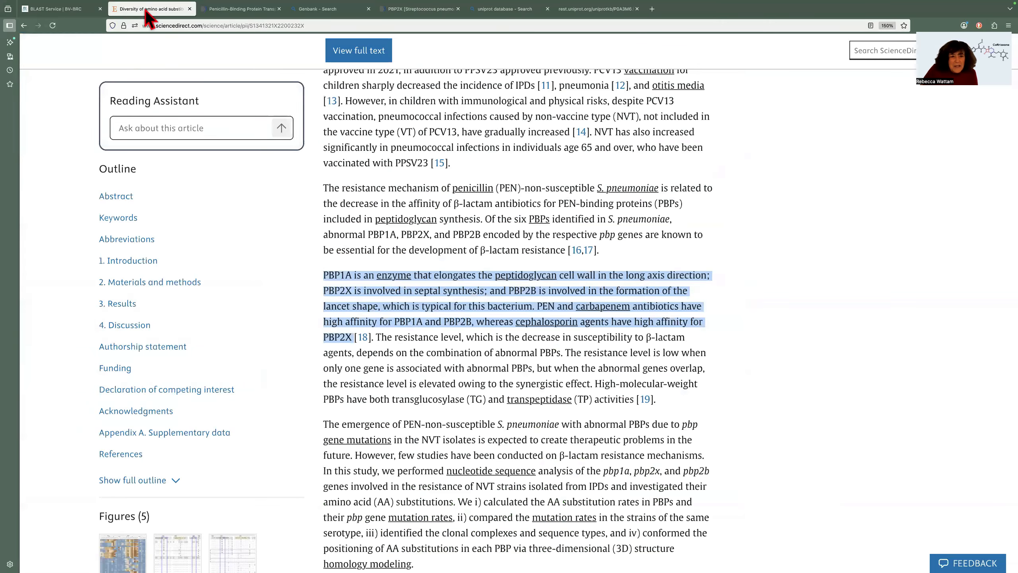
left_click(330, 11)
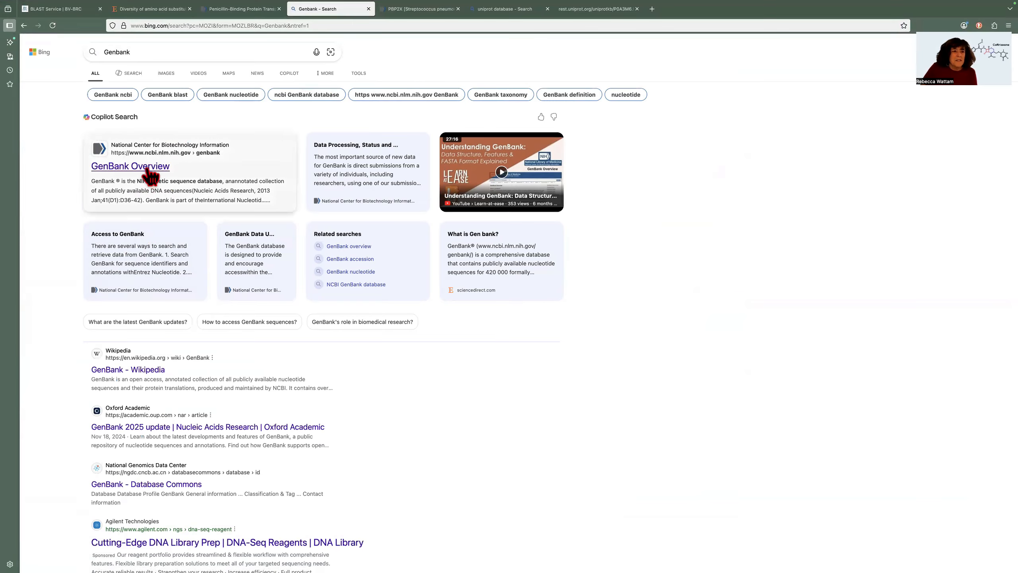
left_click(149, 168)
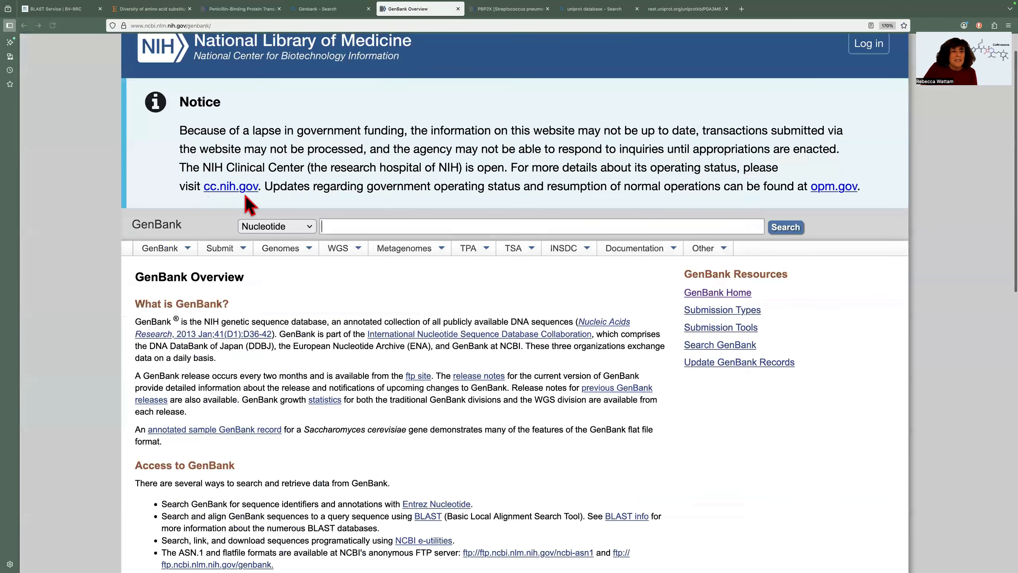
scroll(320, 80, "down", 4)
left_click(302, 61)
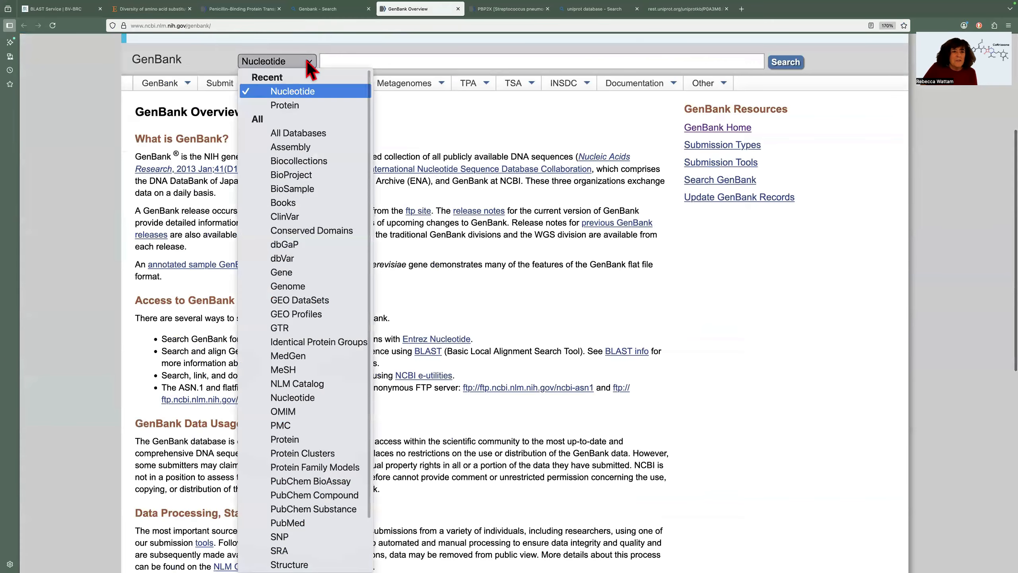
left_click(294, 106)
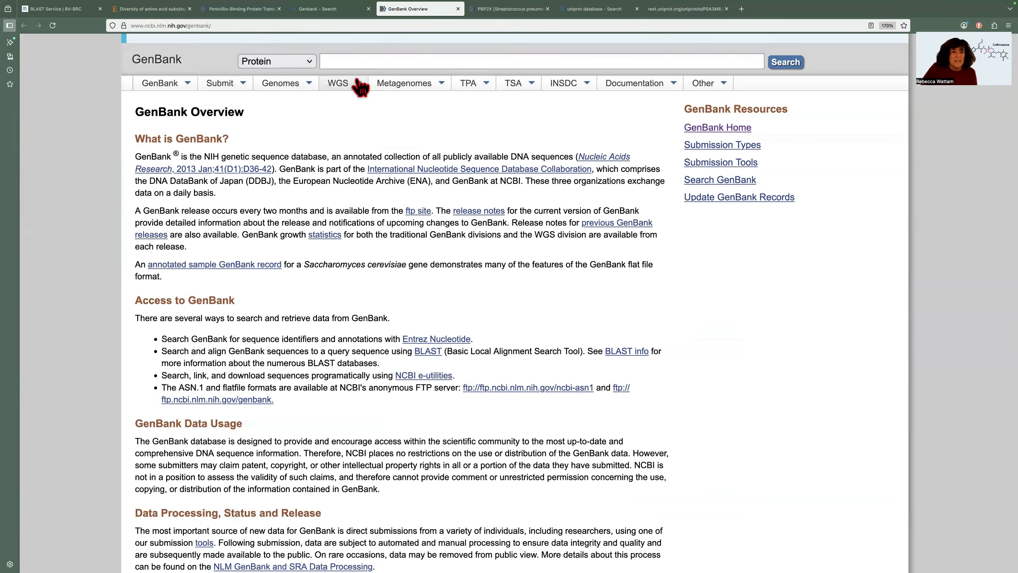
Search the Protein database for "PBP1a streptococcus pneumoniae".
left_click(340, 62)
type("P")
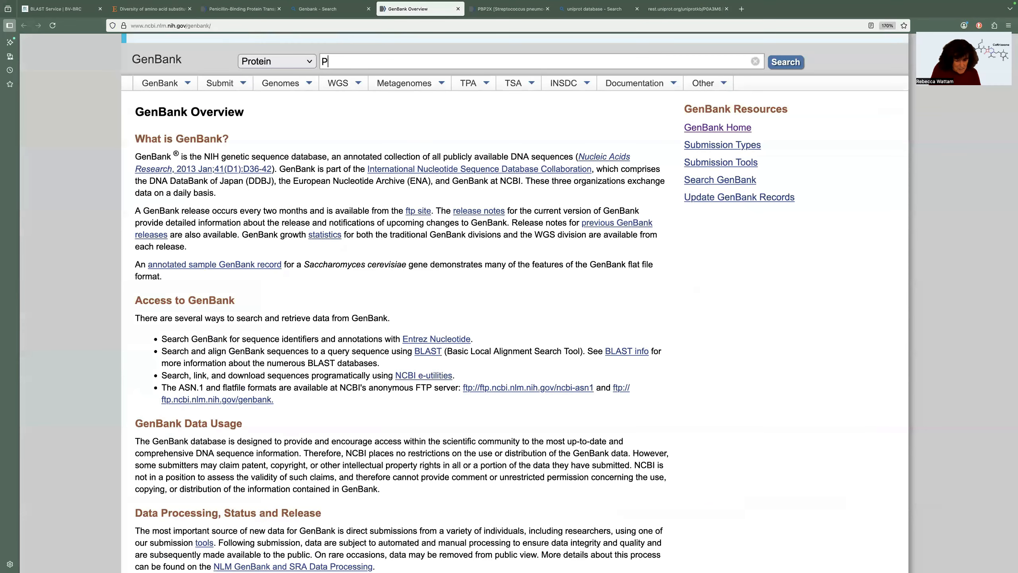
type("BP1a strep")
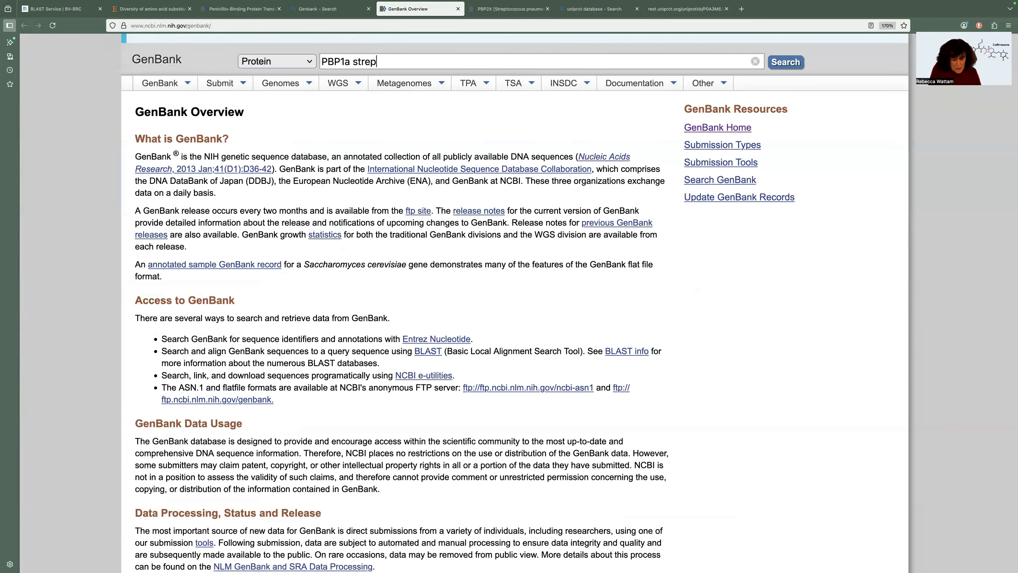
type("tococcus pn")
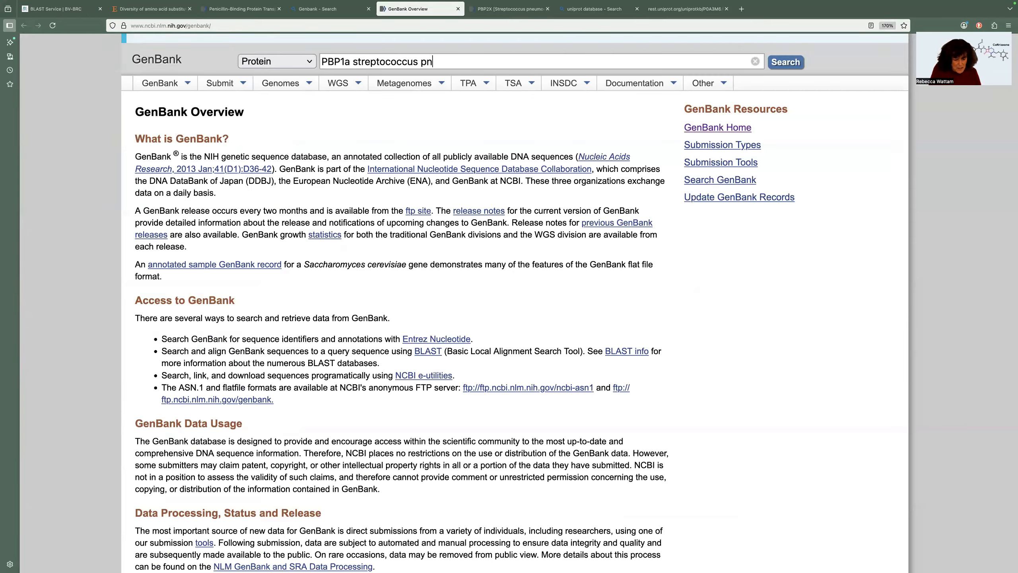
type("eumoniae")
key("Return")
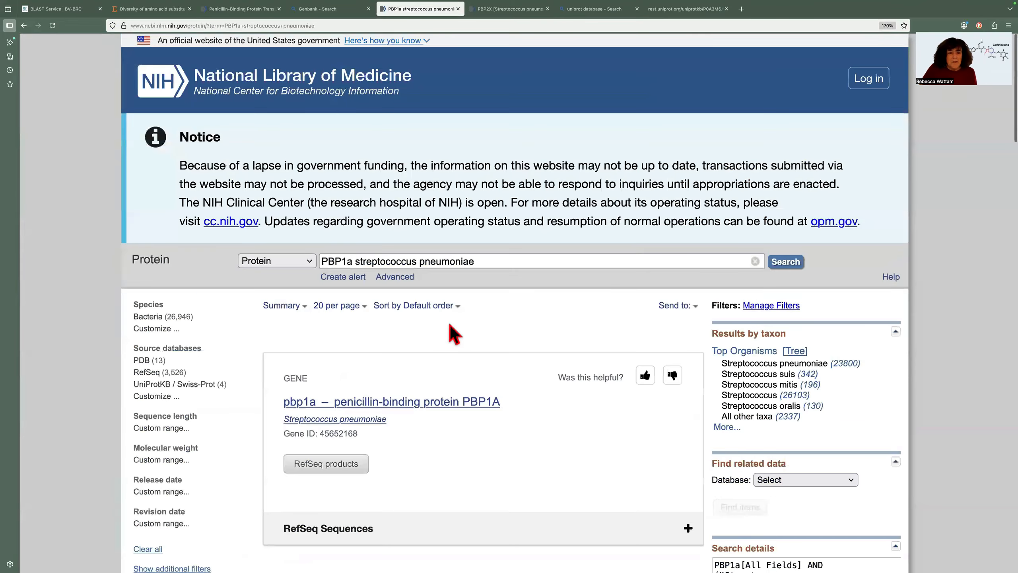
Open the first PBP1A result, AFC91828.1, in FASTA format and copy the full sequence with its header line.
scroll(449, 332, "down", 8)
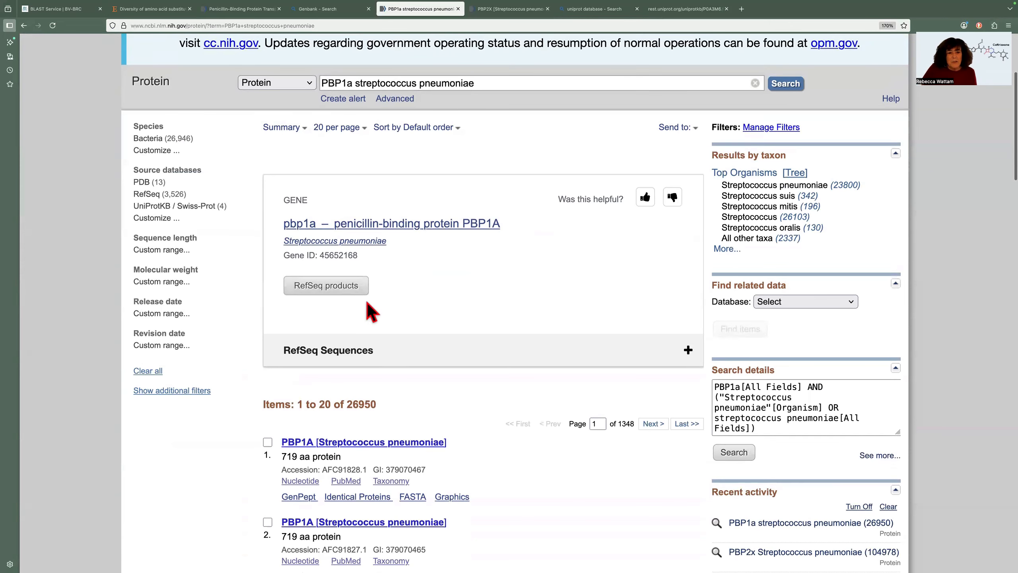
scroll(370, 257, "down", 3)
scroll(372, 319, "down", 6)
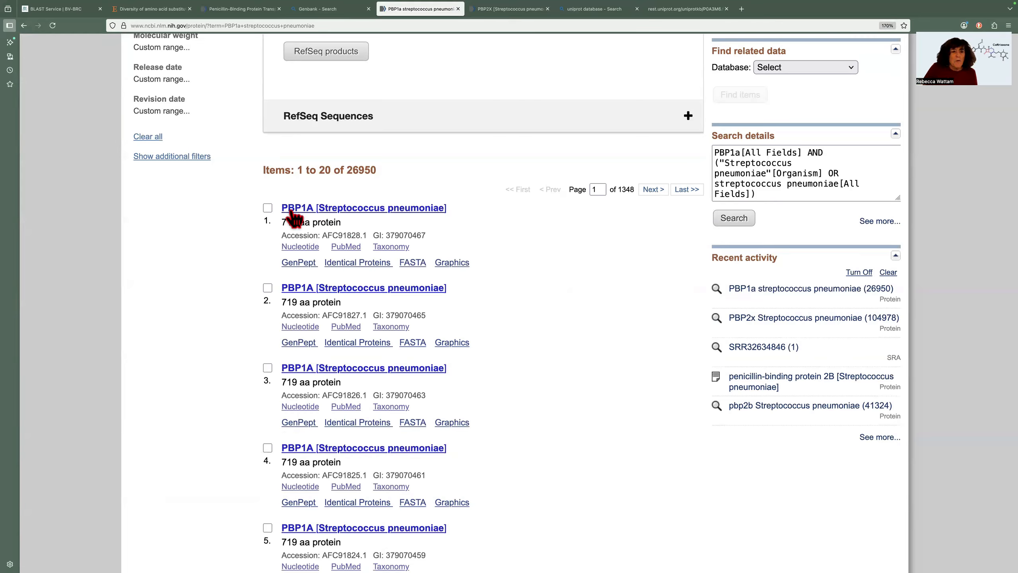
left_click(413, 263)
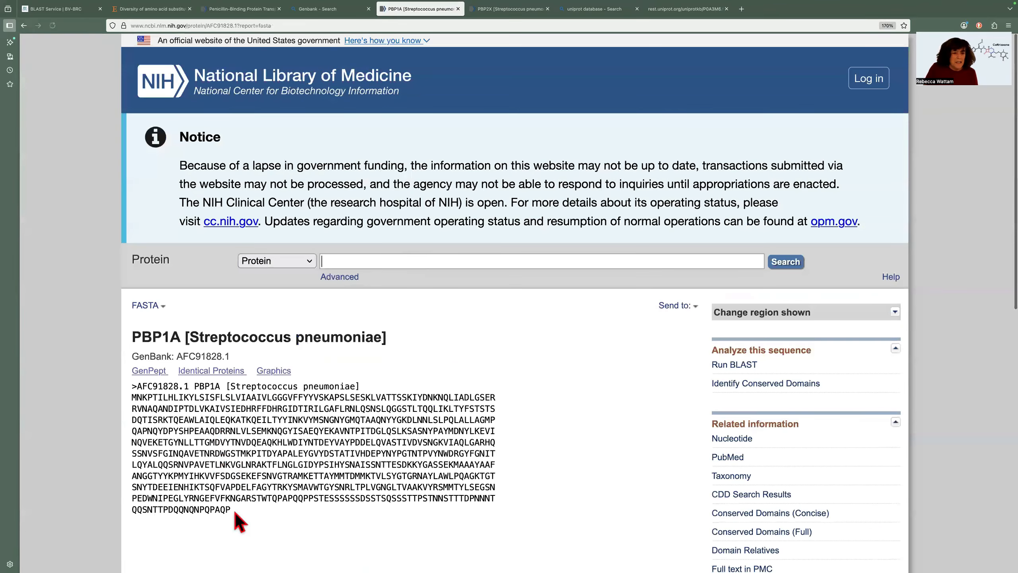
left_click_drag(235, 513, 130, 388)
key("ctrl+c")
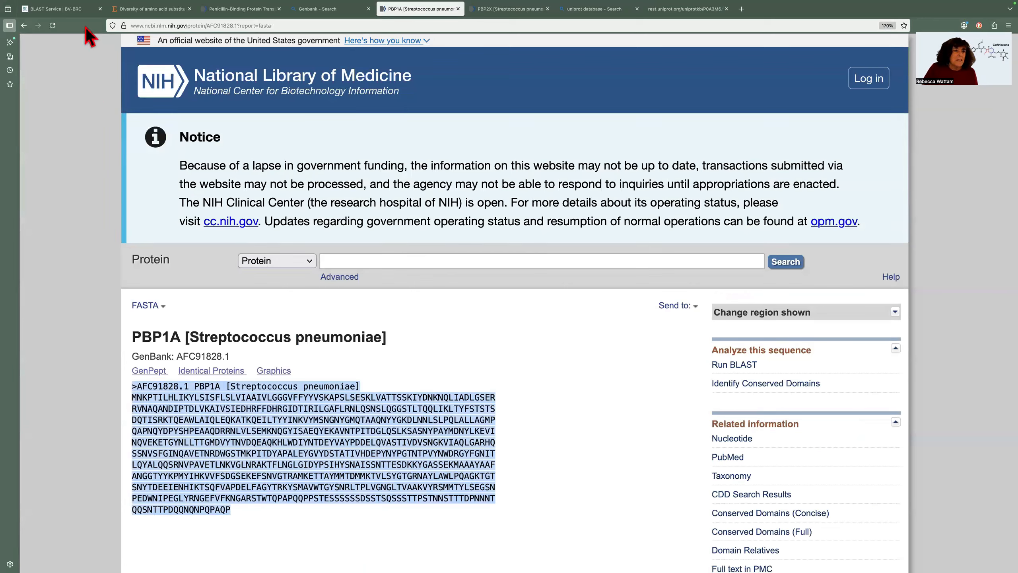
Switch to the BV-BRC BLAST service and replace the PBP2B query with the copied AFC91828.1 PBP1A sequence.
left_click(72, 9)
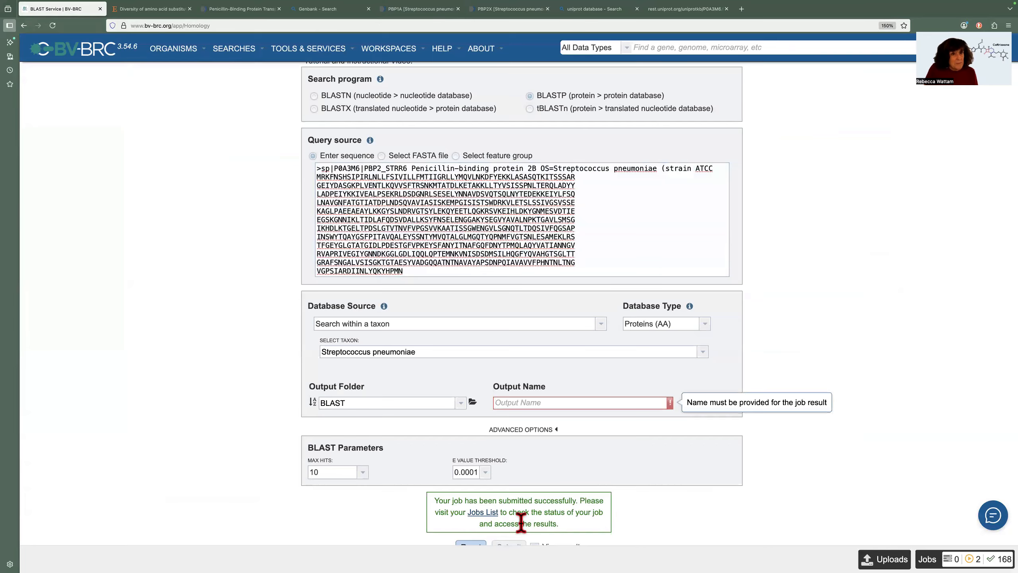
left_click_drag(406, 271, 307, 144)
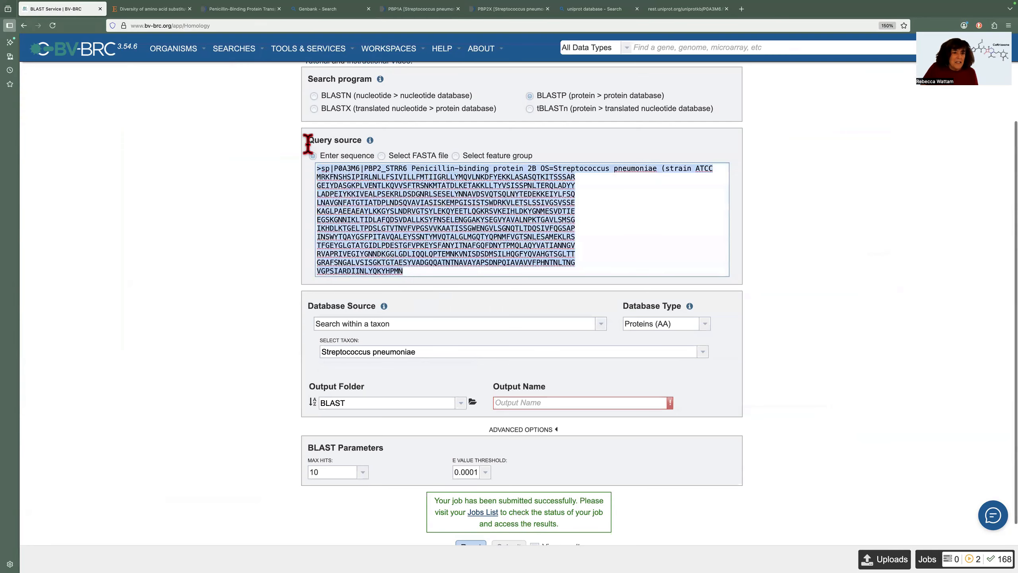
key("ctrl+v")
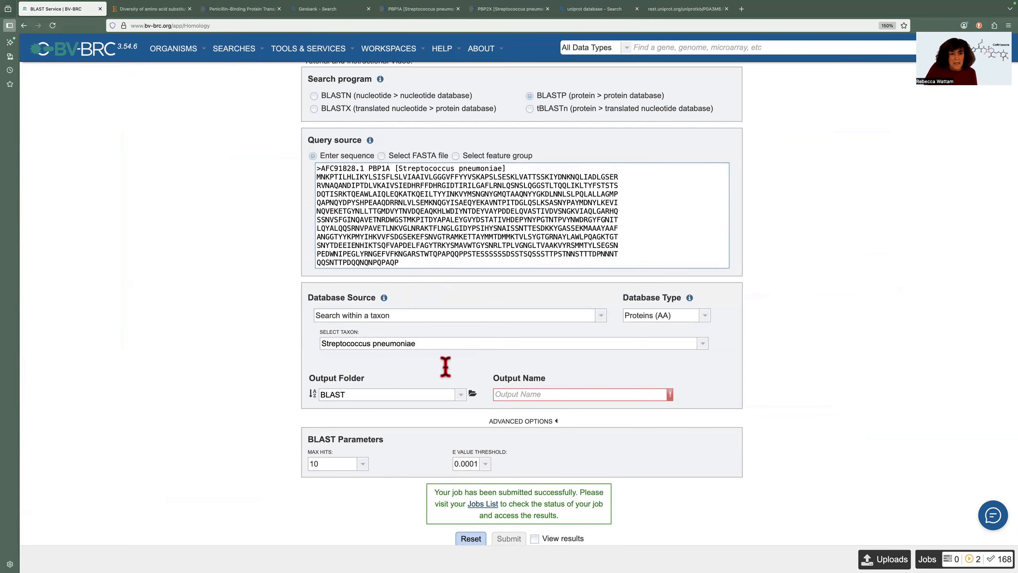
Name the output "PBP1A Streptococcus pneumoniae AFC91828", copying the accession from the query header, and submit the BLAST job.
left_click(498, 392)
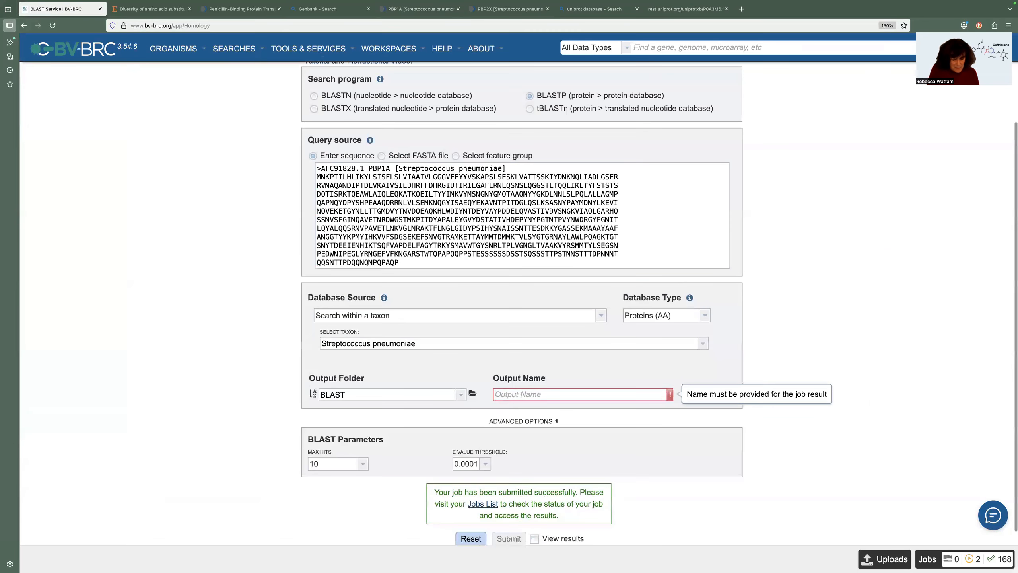
type("PBP1")
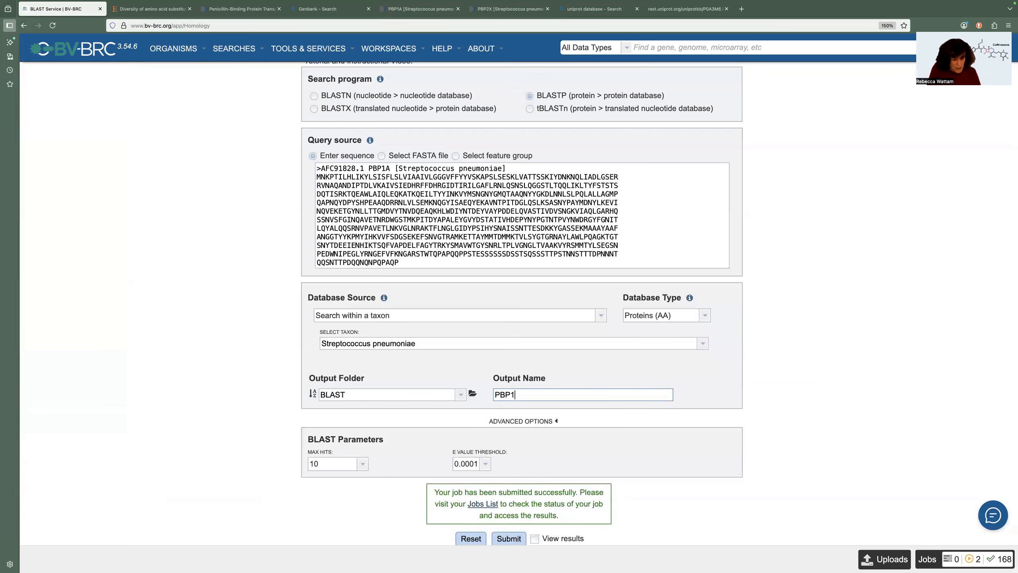
type("A Streptoc")
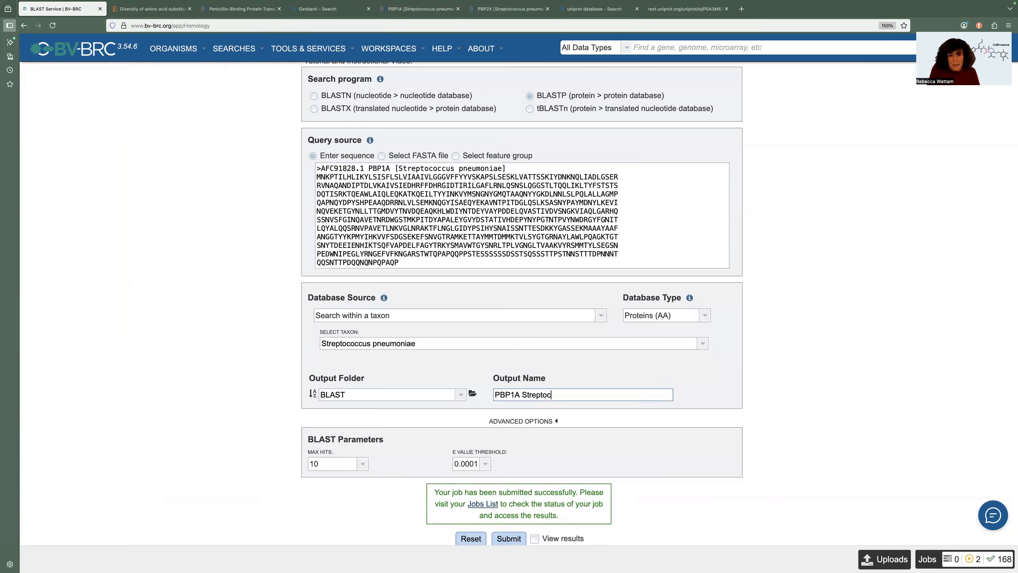
type("occus pneumoniae")
left_click(351, 183)
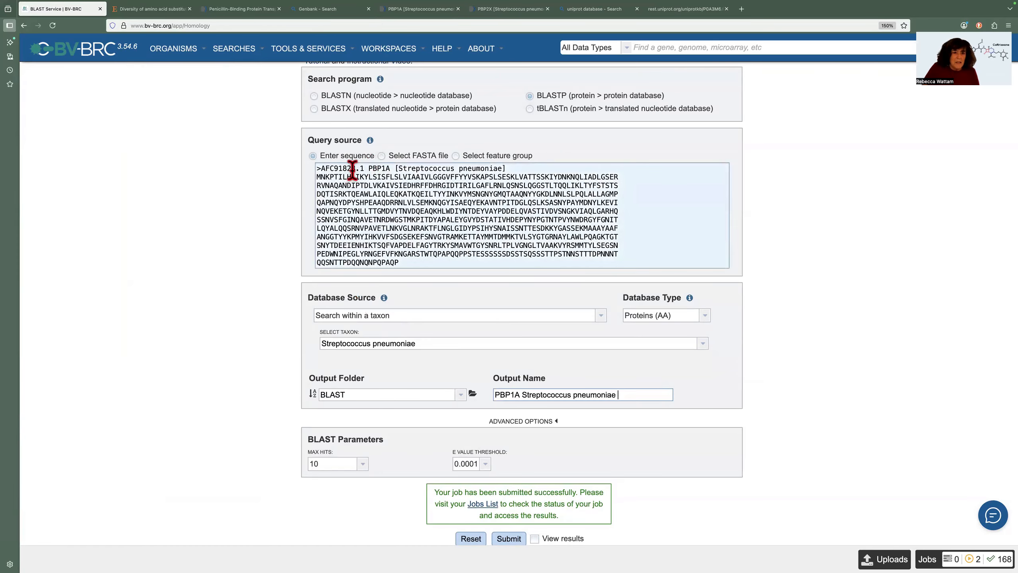
left_click_drag(355, 169, 320, 169)
key("cmd+c")
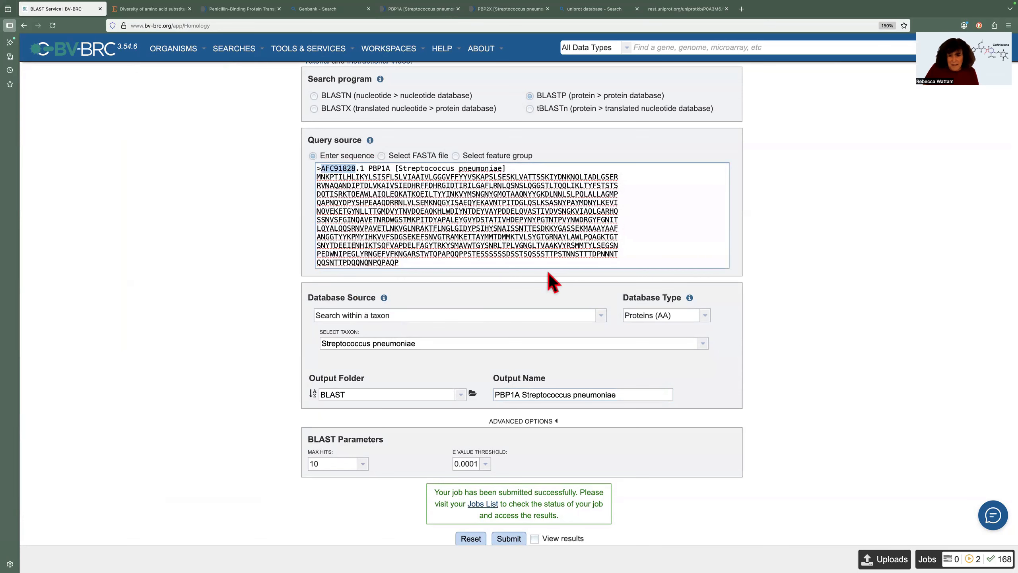
left_click(624, 395)
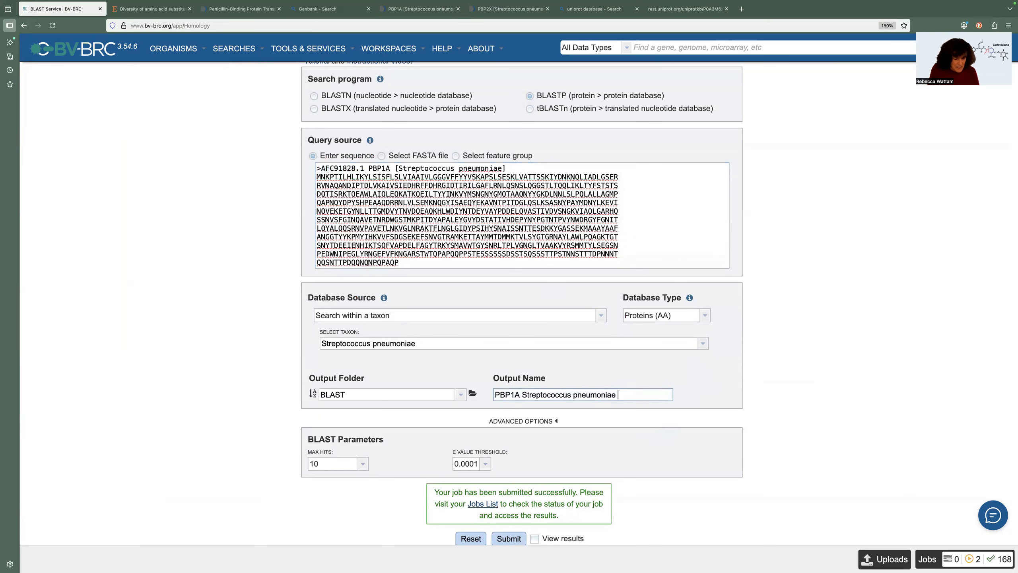
key("cmd+v")
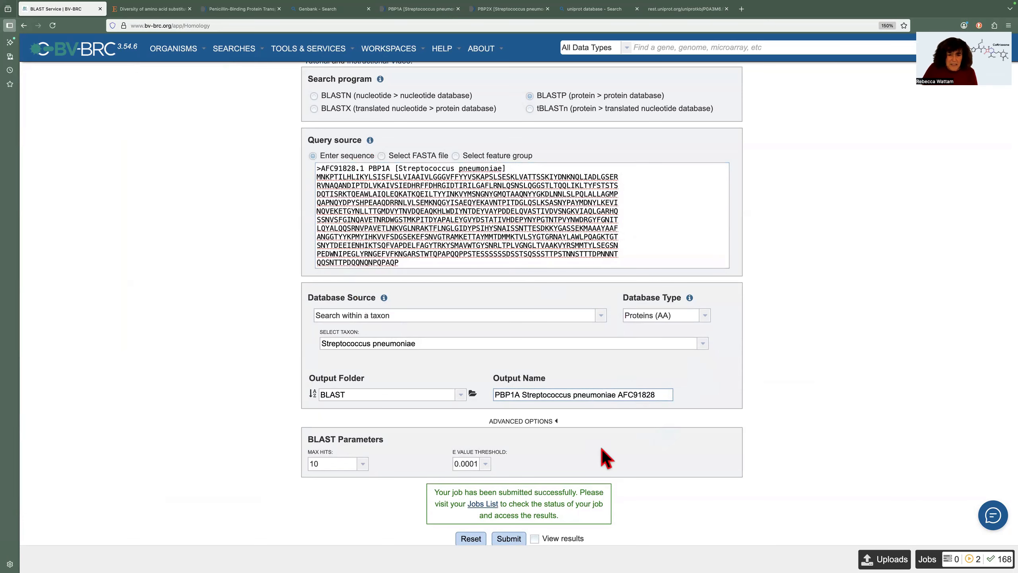
scroll(598, 455, "down", 1)
left_click(514, 526)
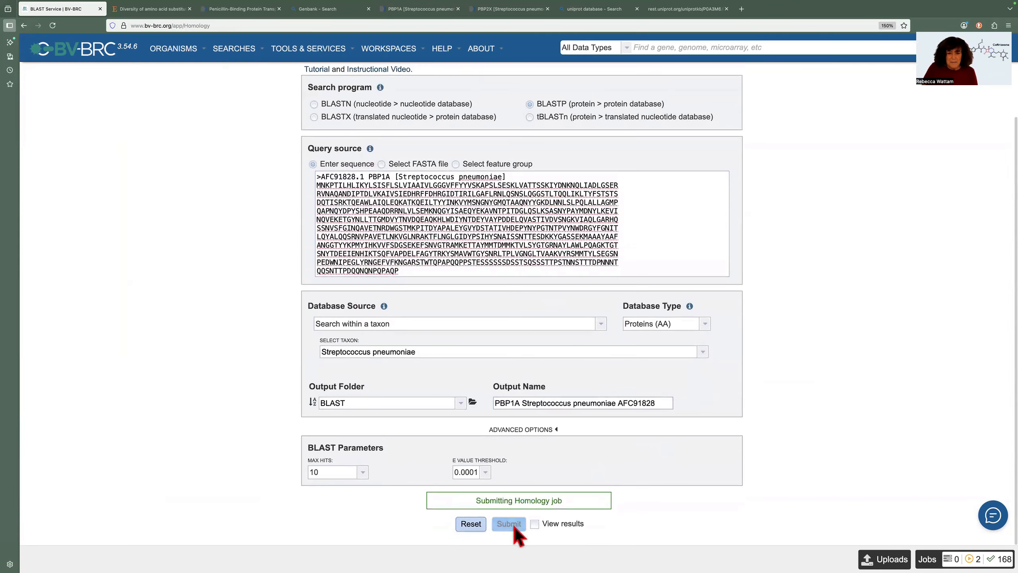